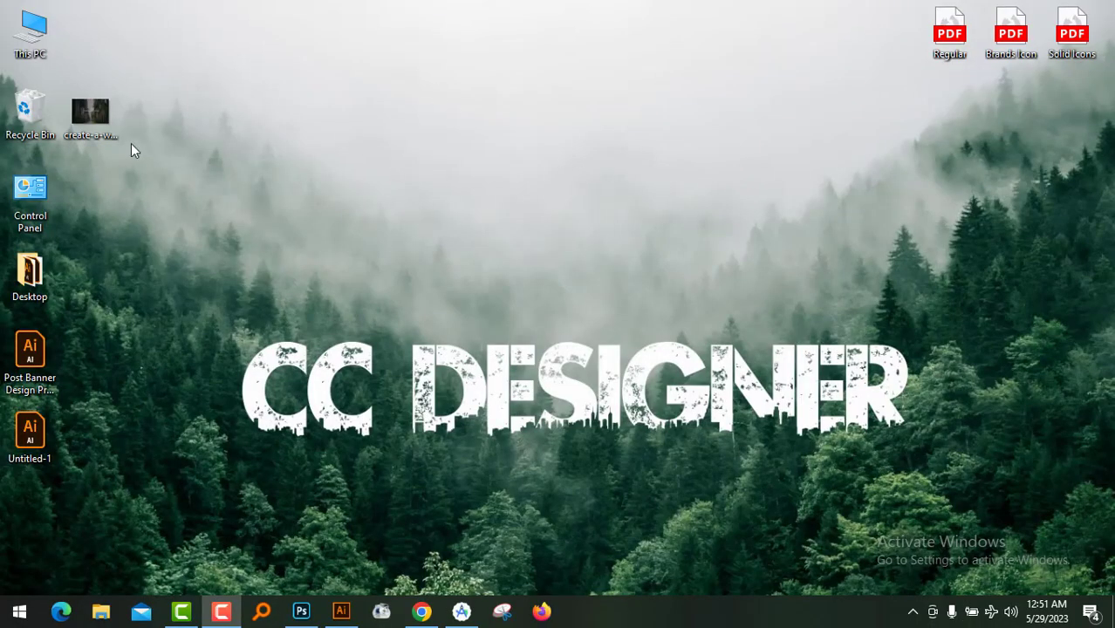
# Preview create-a-watermark.jpg in Picasa, close it, and bring up its Open with options.
pyautogui.doubleClick(89, 116)
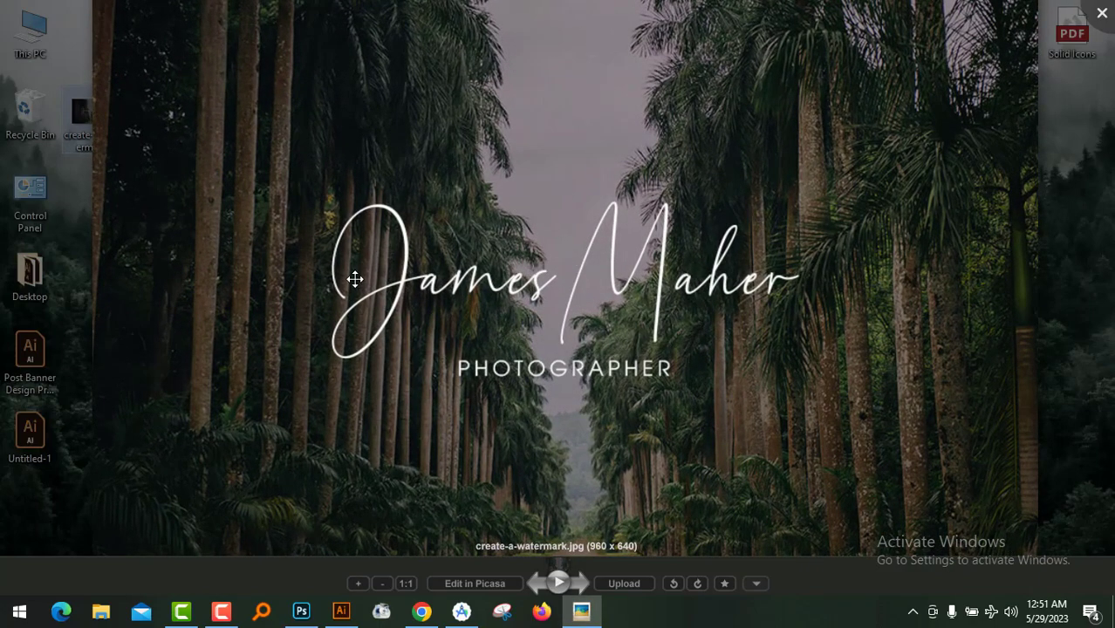
pyautogui.click(86, 112)
pyautogui.rightClick(84, 108)
pyautogui.moveTo(135, 392)
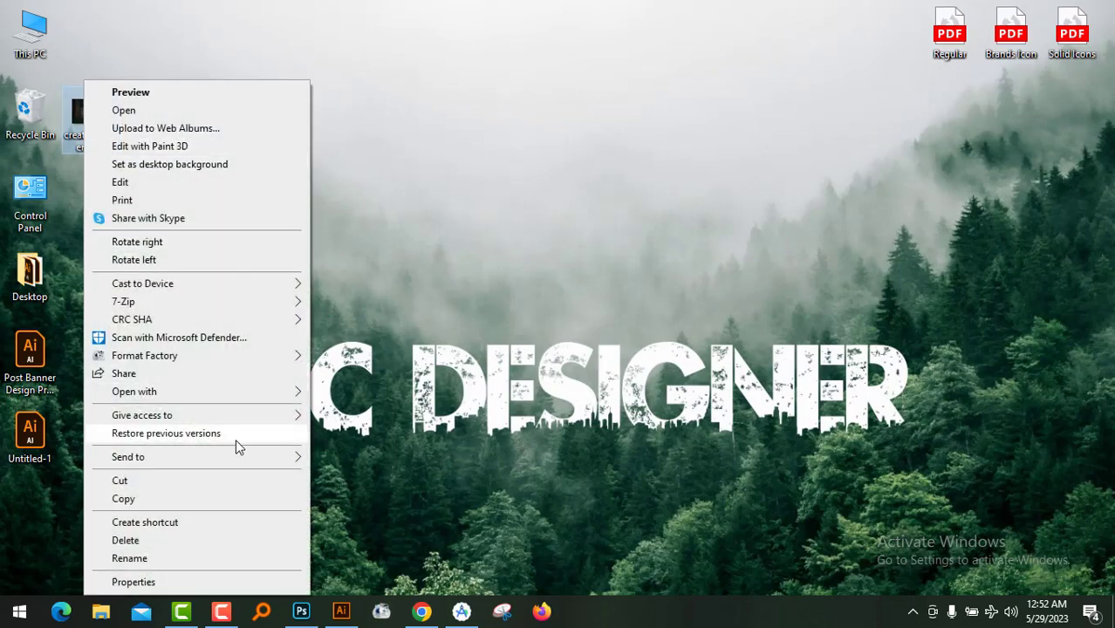
# Open create-a-watermark.jpg in Photoshop 2020 and zoom in on the photo.
pyautogui.click(384, 411)
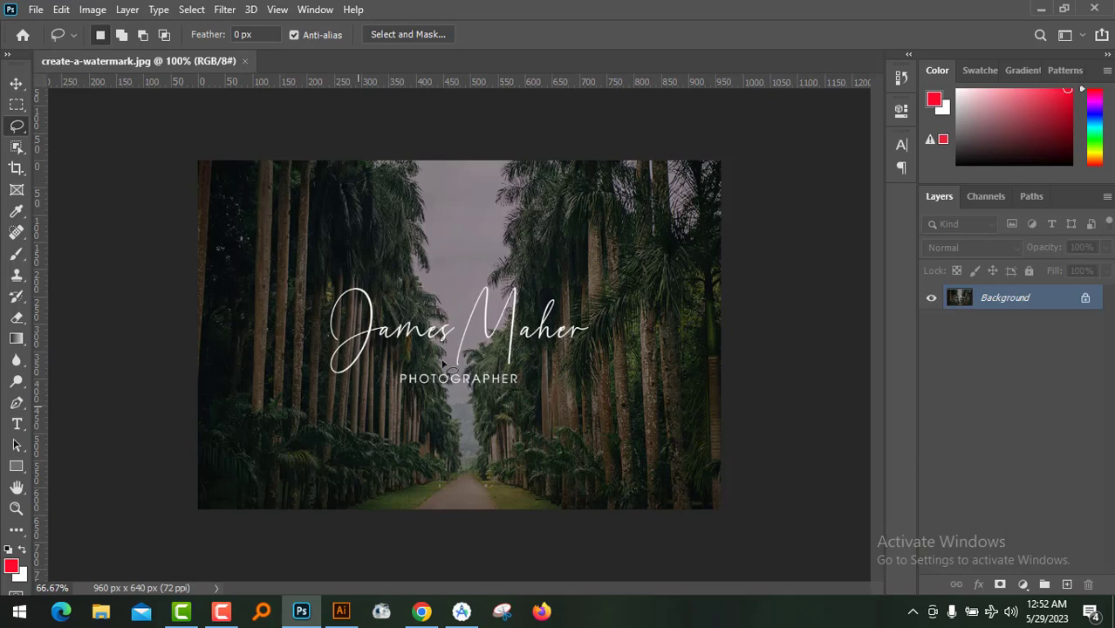
pyautogui.scroll(2, 445, 360)
pyautogui.scroll(2, 445, 361)
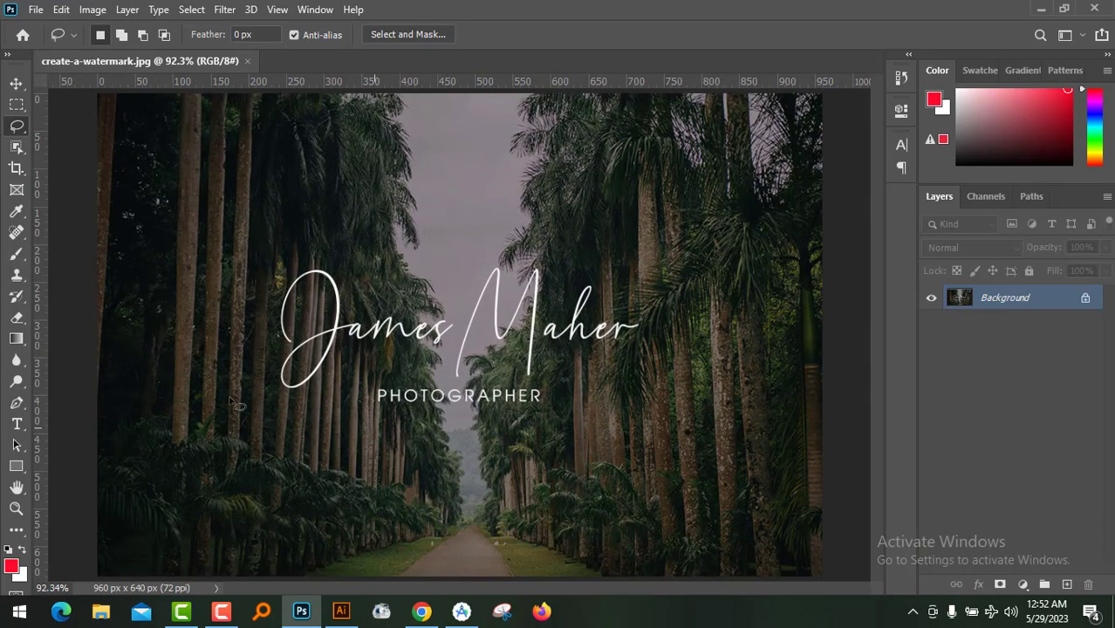
# Draw a freehand Lasso selection around the script watermark and PHOTOGRAPHER text.
pyautogui.rightClick(16, 134)
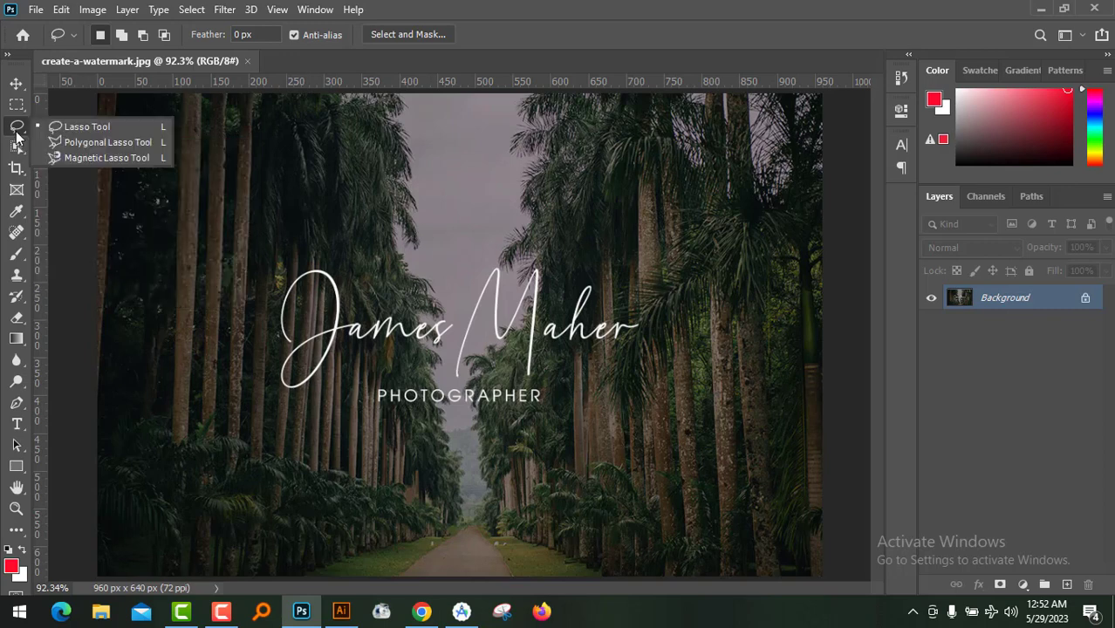
pyautogui.click(86, 127)
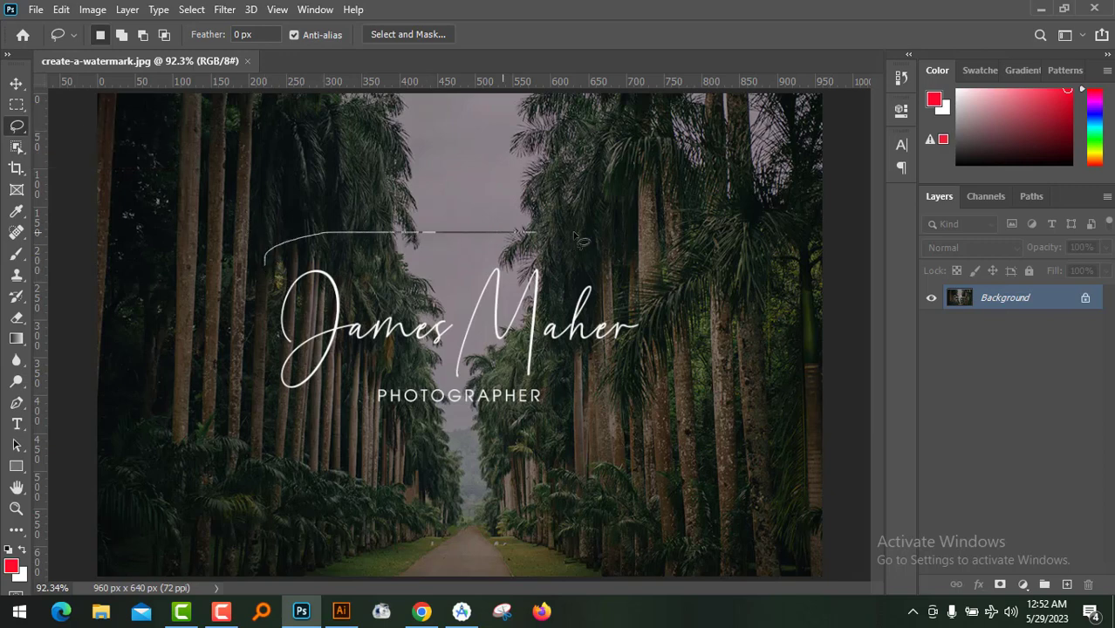
pyautogui.moveTo(521, 464); pyautogui.dragTo(315, 455)
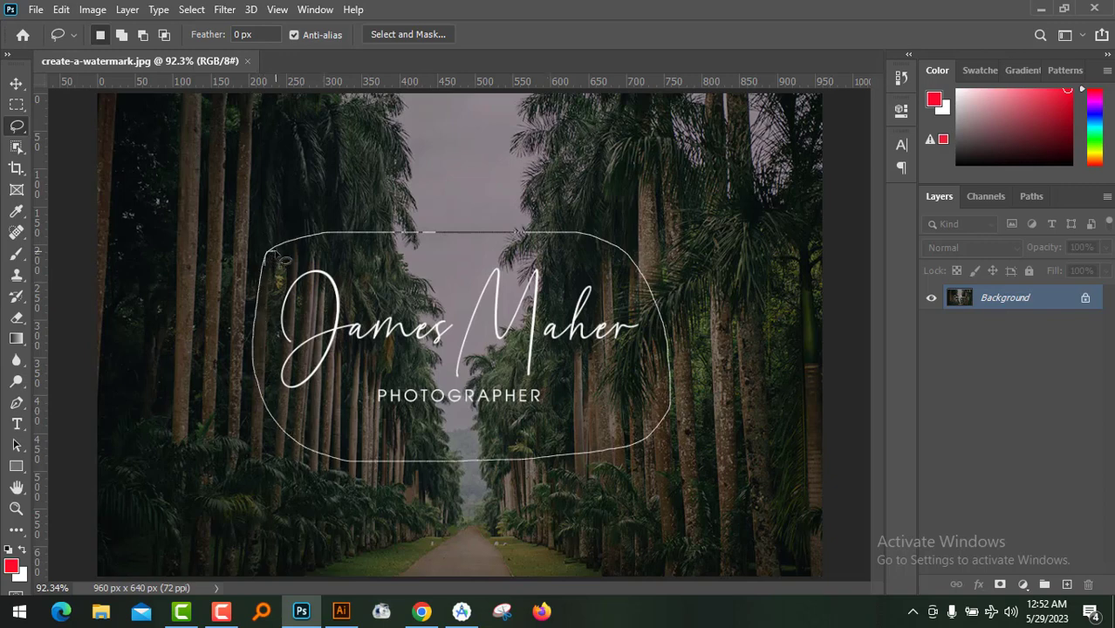
pyautogui.moveTo(277, 259); pyautogui.dragTo(281, 255)
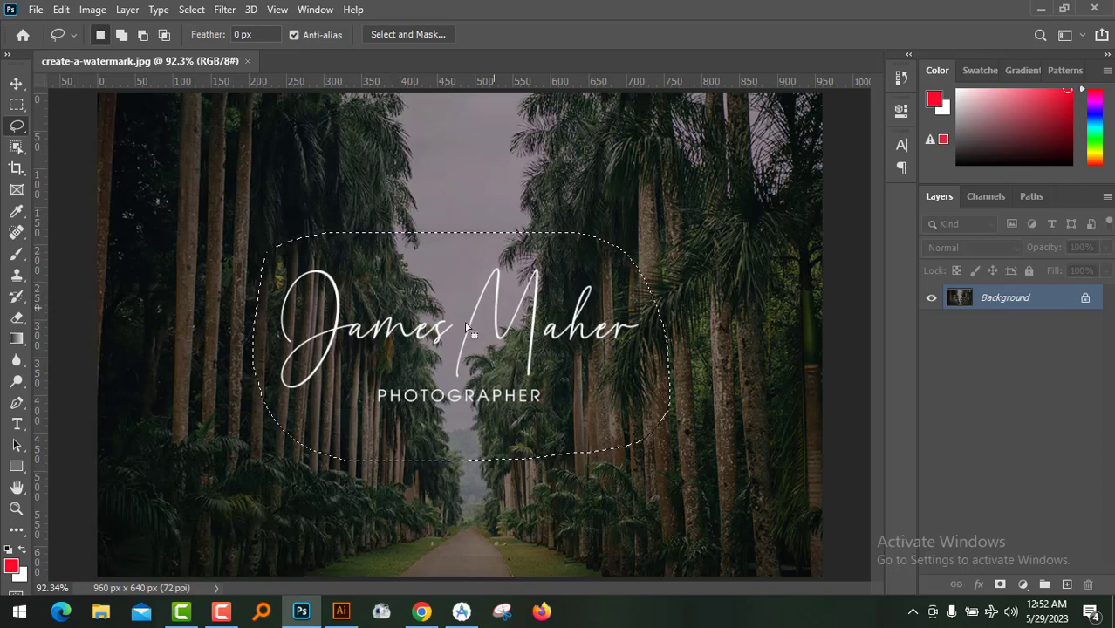
# Narrow the selection to the bright lettering using Color Range set to Highlights.
pyautogui.click(192, 9)
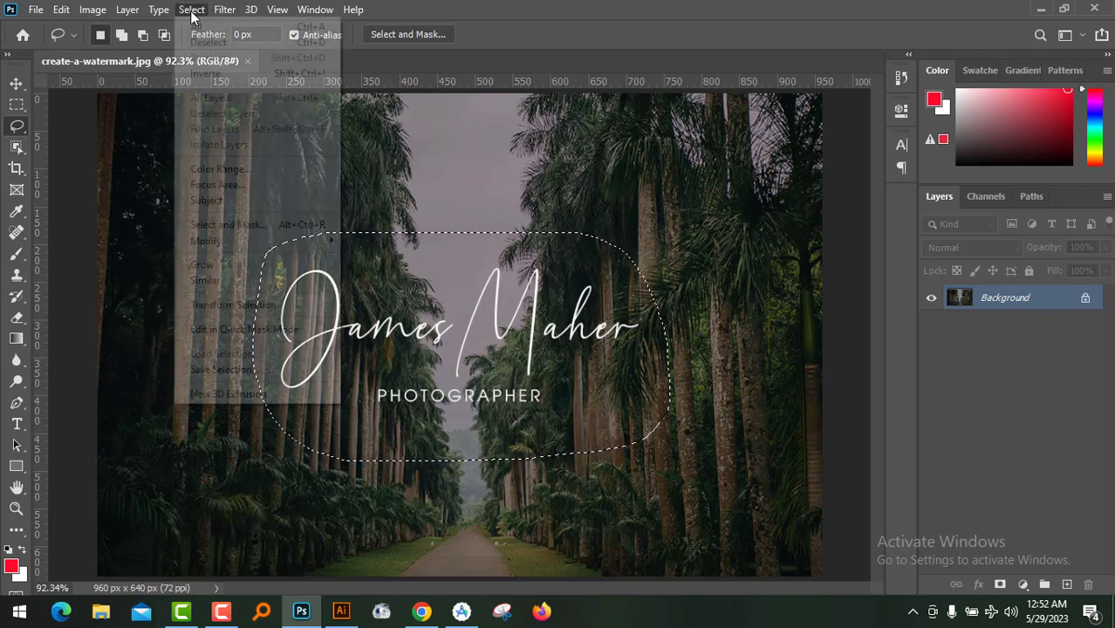
pyautogui.click(229, 169)
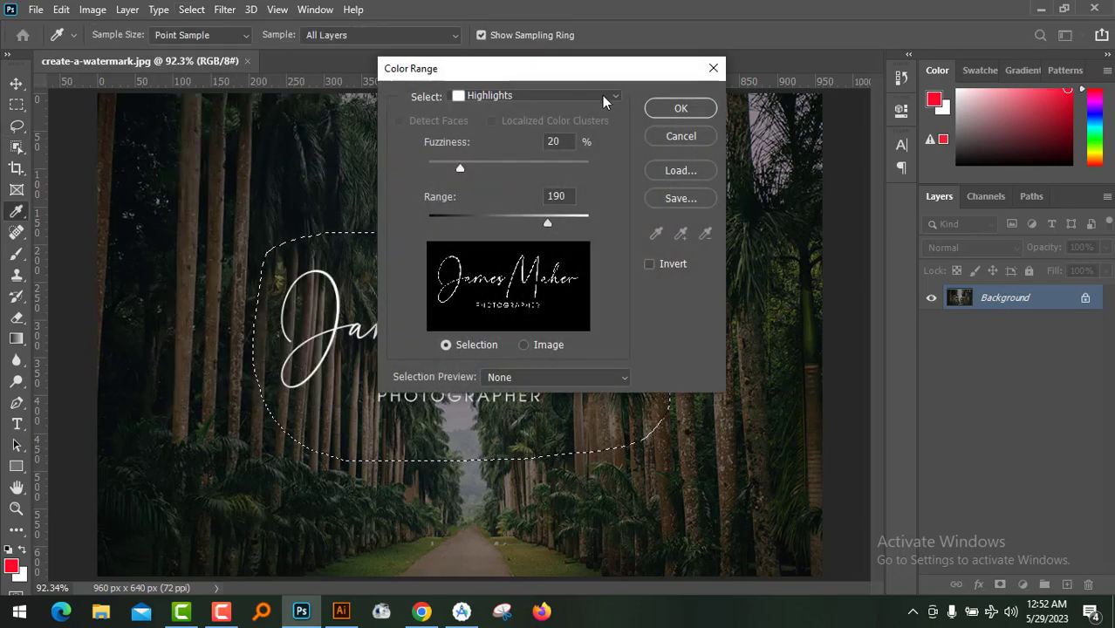
pyautogui.click(601, 95)
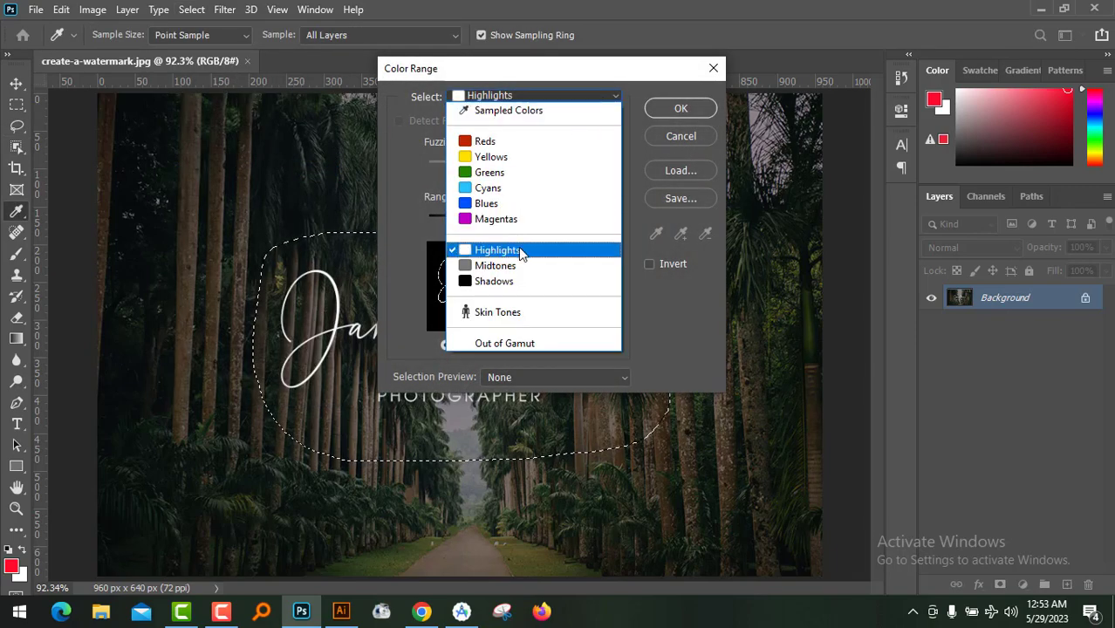
pyautogui.click(520, 252)
pyautogui.click(572, 95)
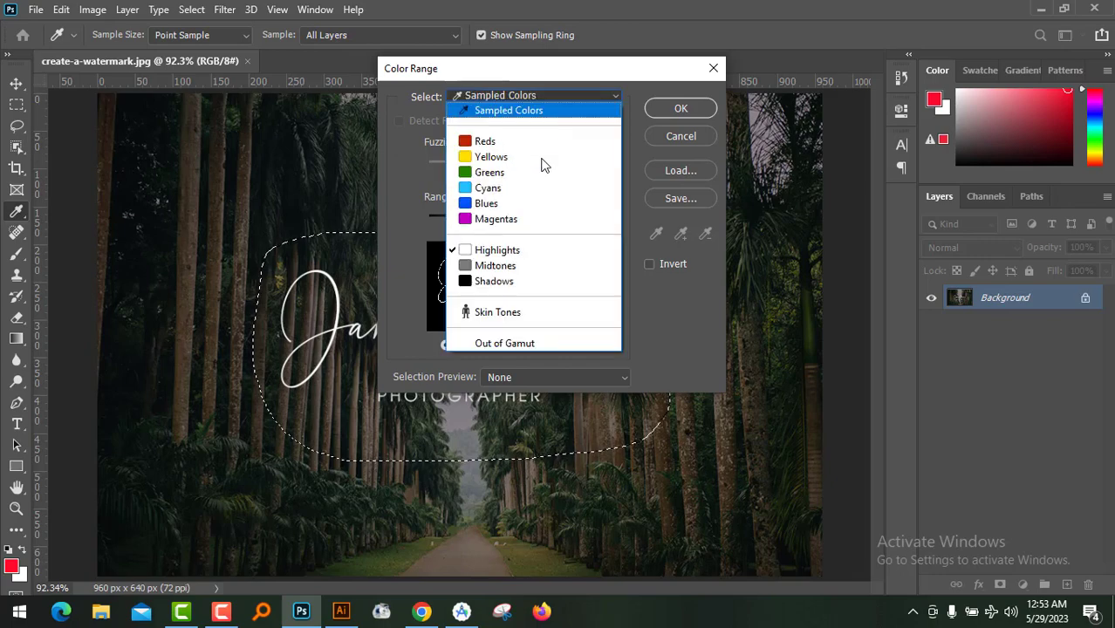
pyautogui.click(523, 251)
pyautogui.click(681, 108)
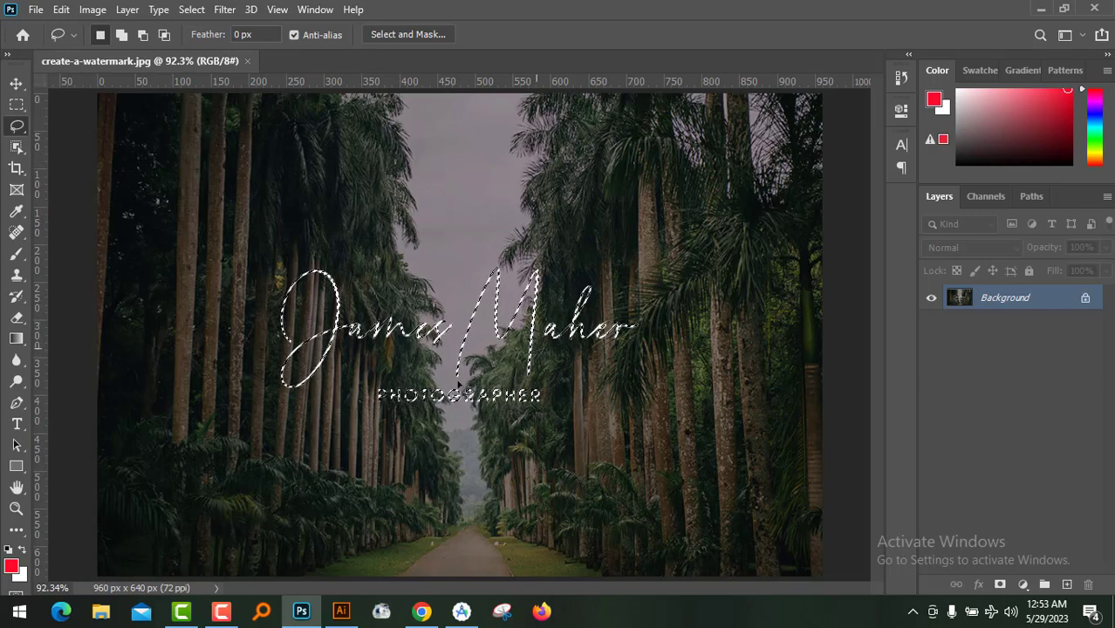
# Expand the watermark lettering selection by 3 pixels.
pyautogui.click(189, 11)
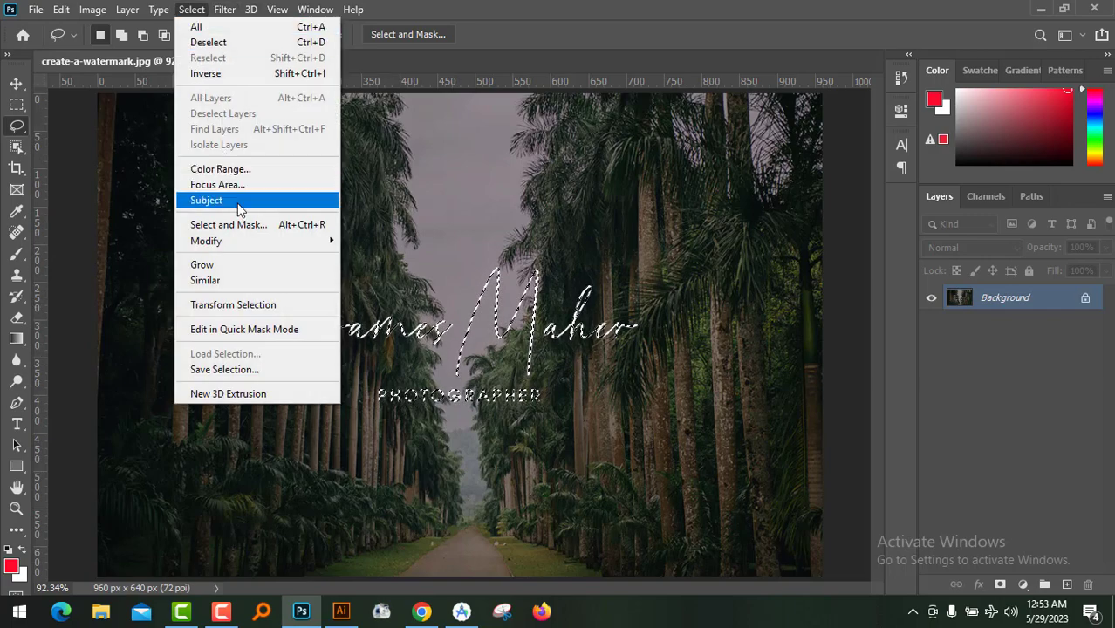
pyautogui.moveTo(206, 241)
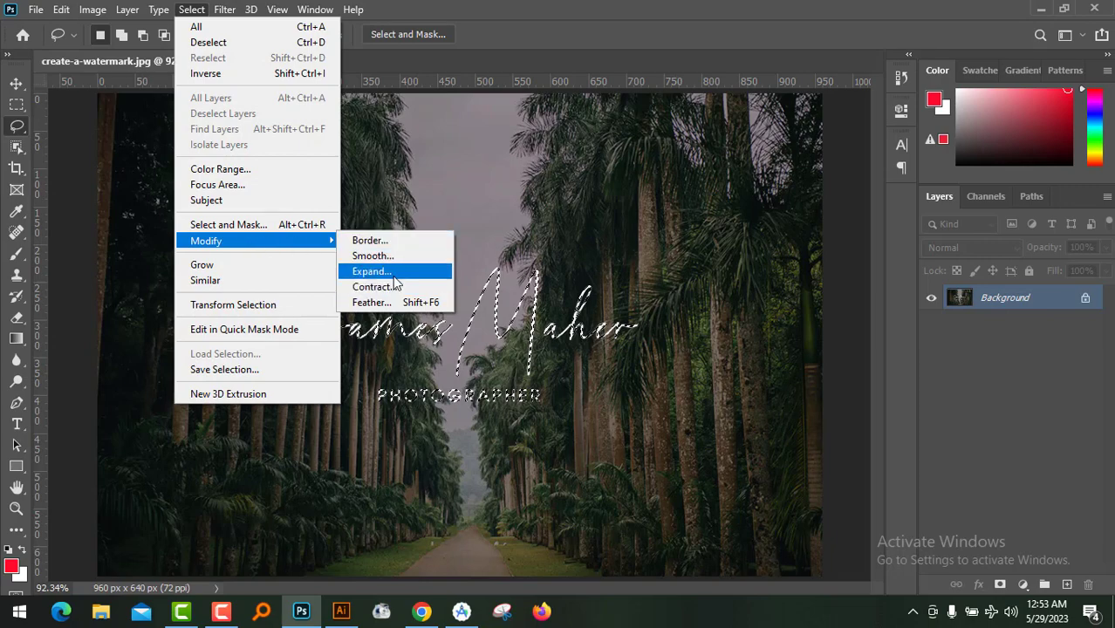
pyautogui.click(372, 271)
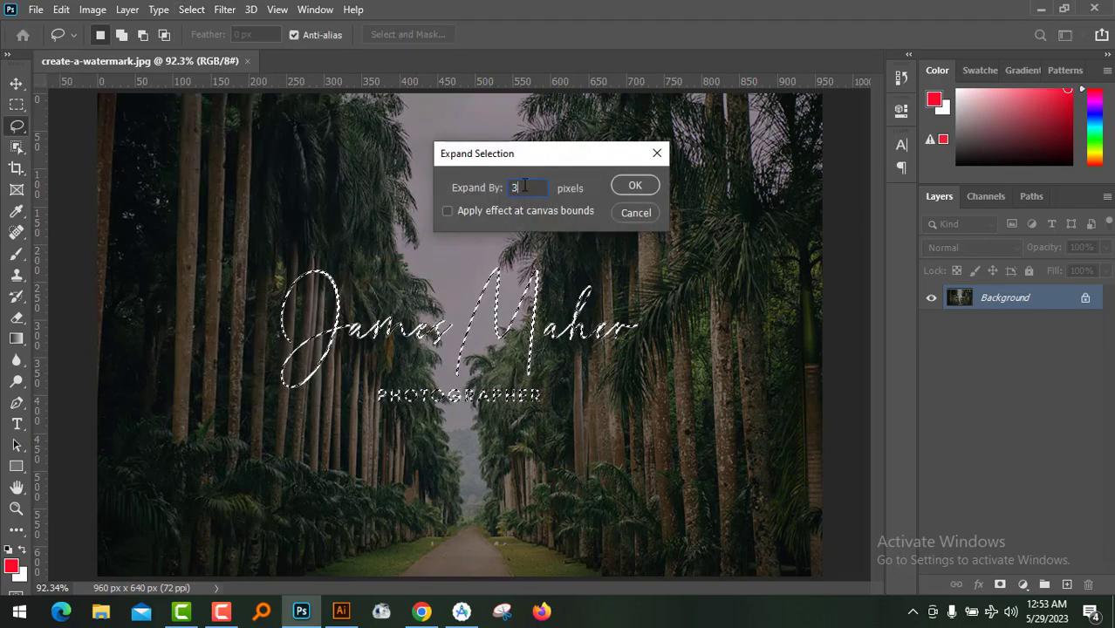
pyautogui.click(637, 187)
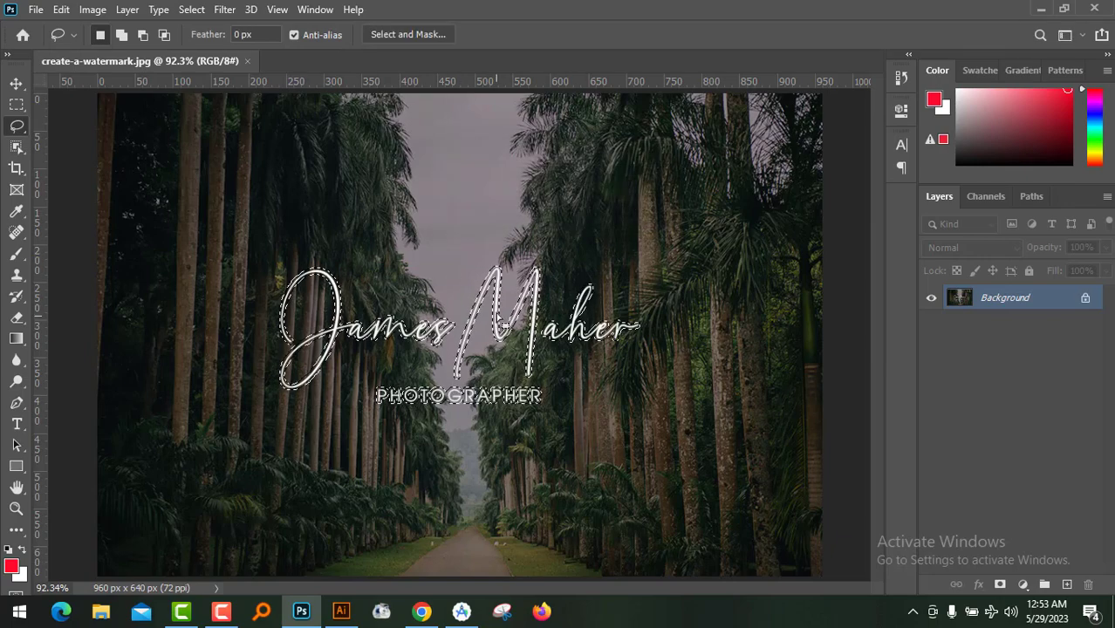
# Content-Aware fill the selection with Color Adaptation on to erase the watermark.
pyautogui.click(67, 9)
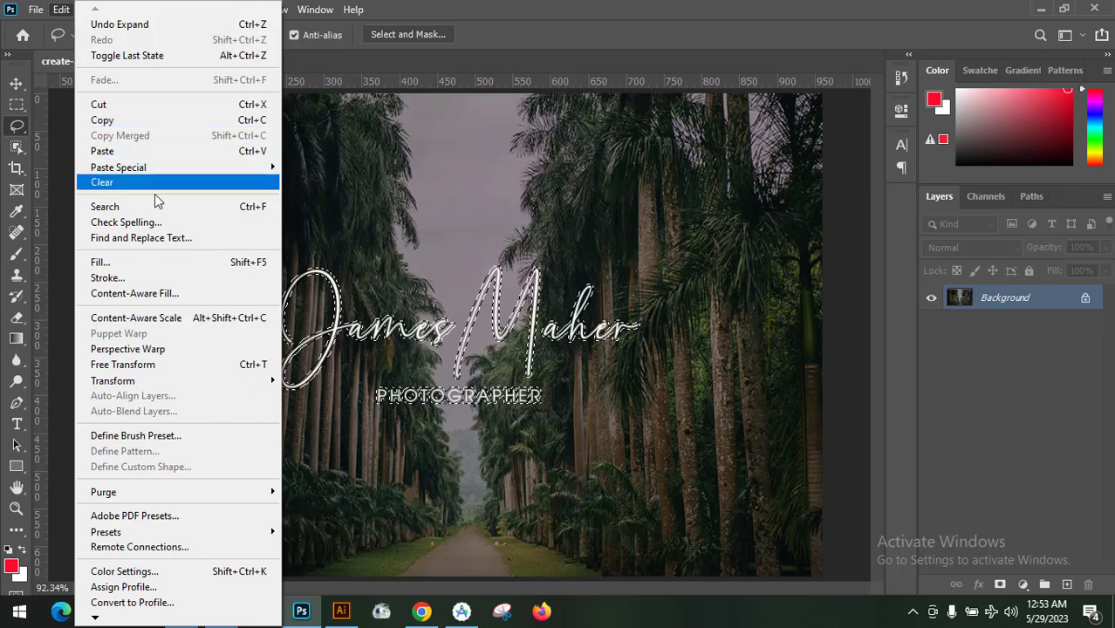
pyautogui.click(233, 265)
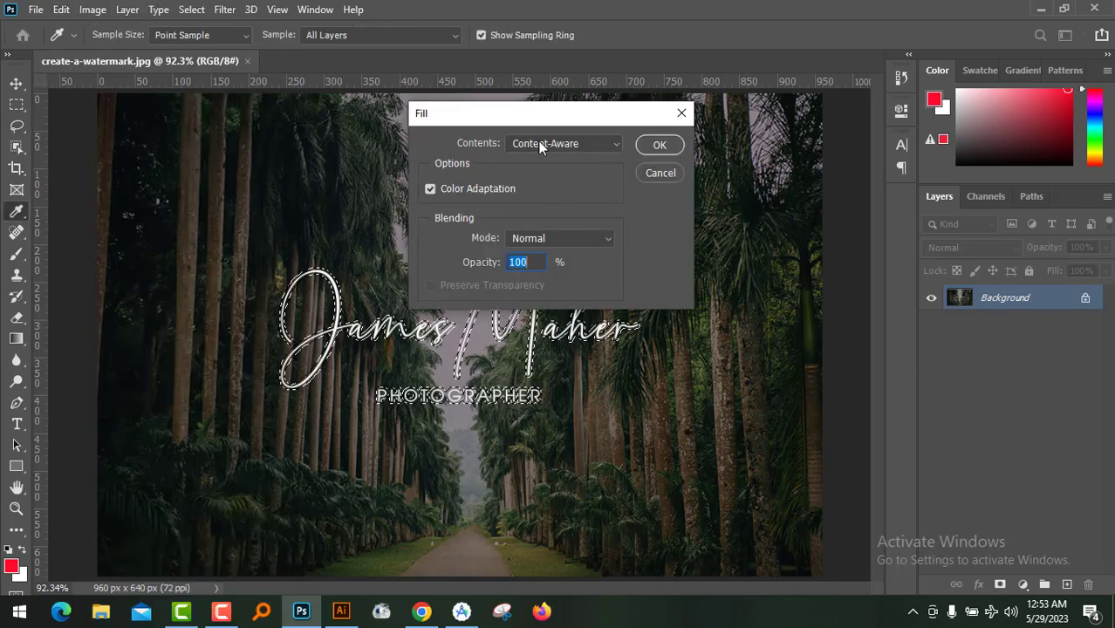
pyautogui.click(660, 145)
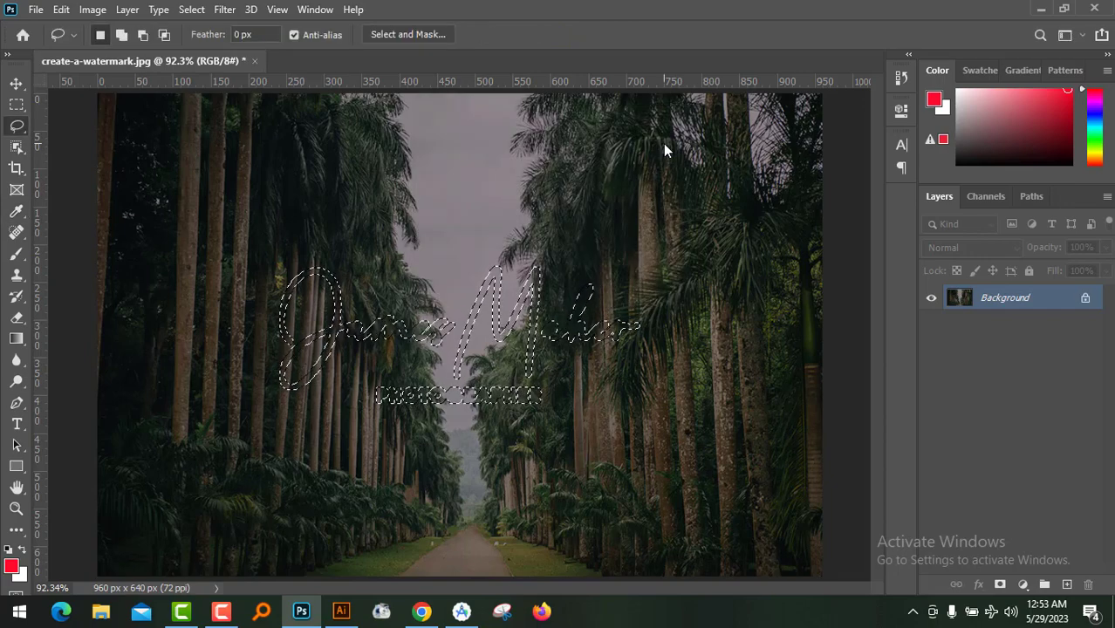
# Deselect the watermark-free photo with Ctrl+D.
pyautogui.hotkey('ctrl', 'd')
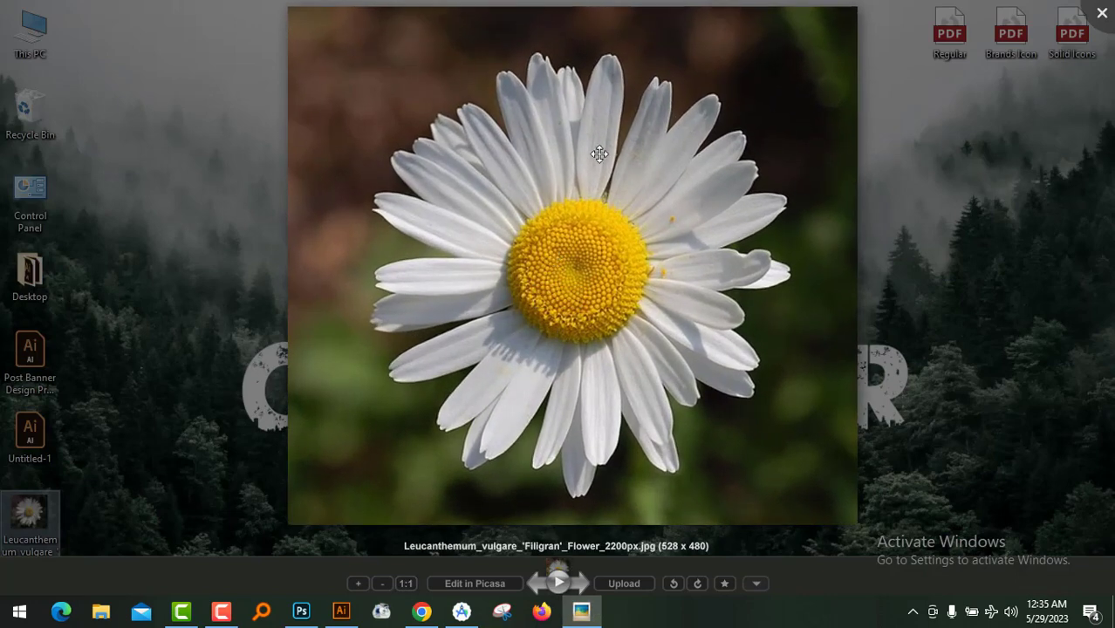
# Preview the daisy photo in Picasa, then open Leucanthemum_vulgare_'Filigran'_Flower_2200px.jpg in Photoshop.
pyautogui.click(1101, 18)
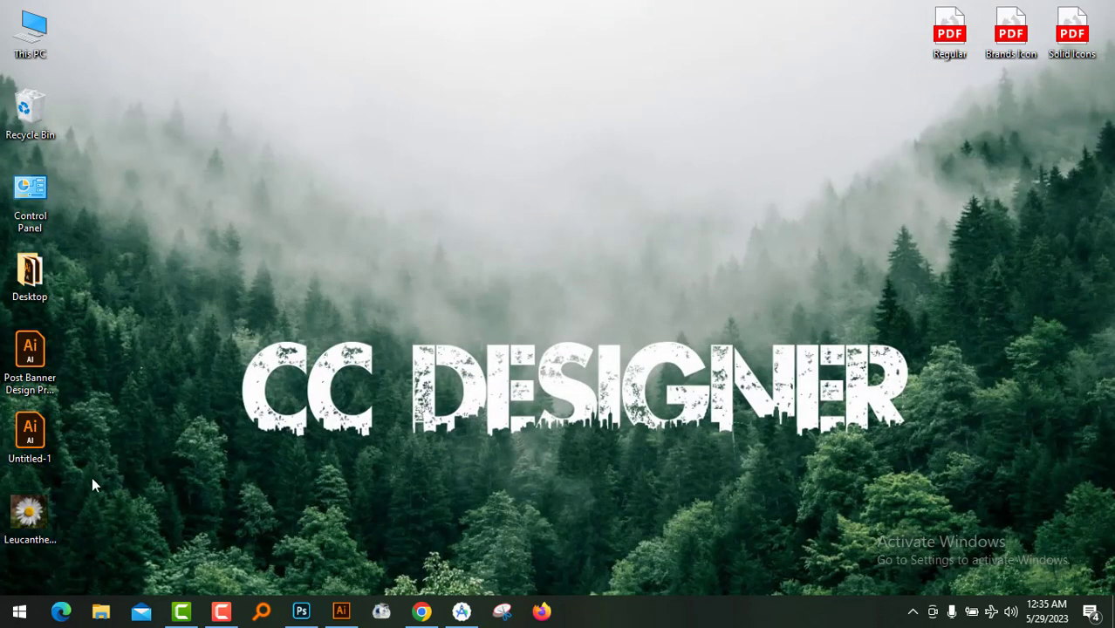
pyautogui.doubleClick(28, 515)
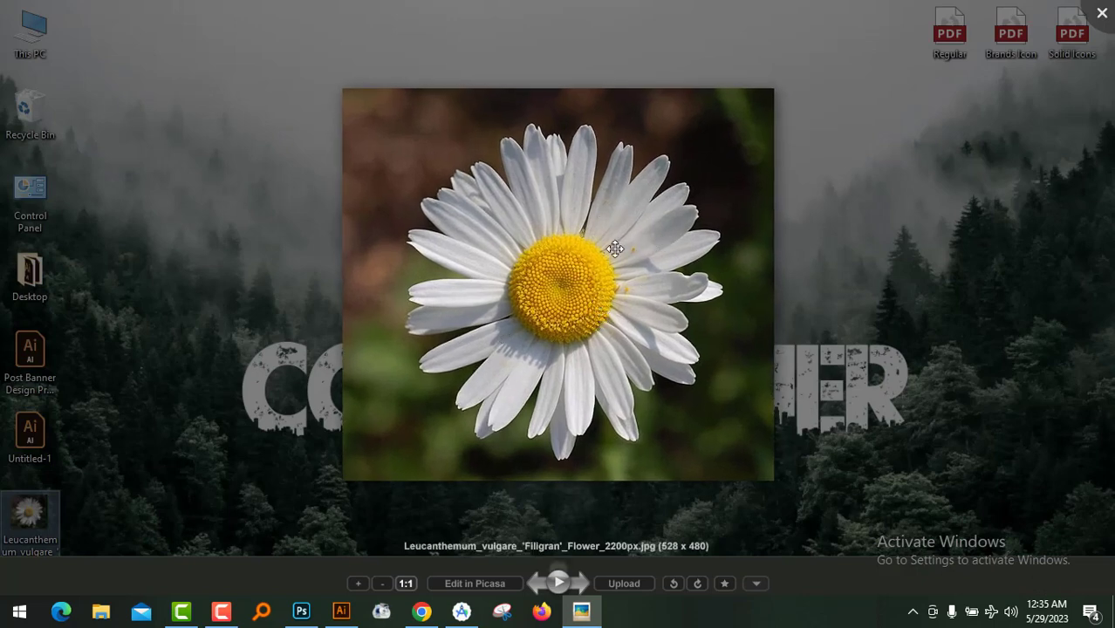
pyautogui.scroll(3, 610, 248)
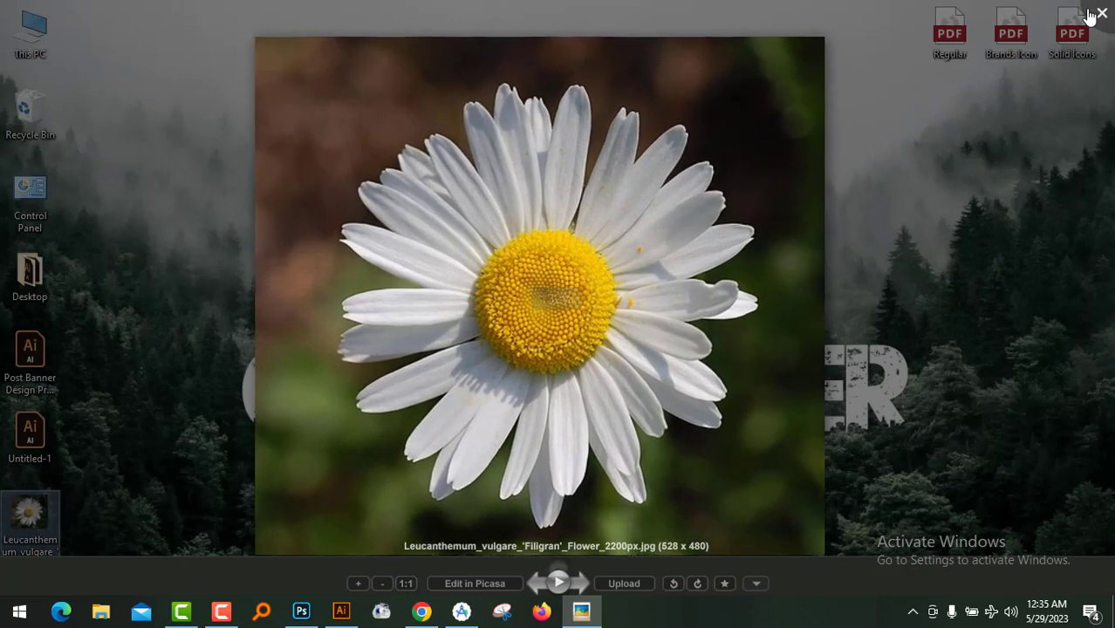
pyautogui.click(1102, 13)
pyautogui.rightClick(32, 525)
pyautogui.moveTo(83, 320)
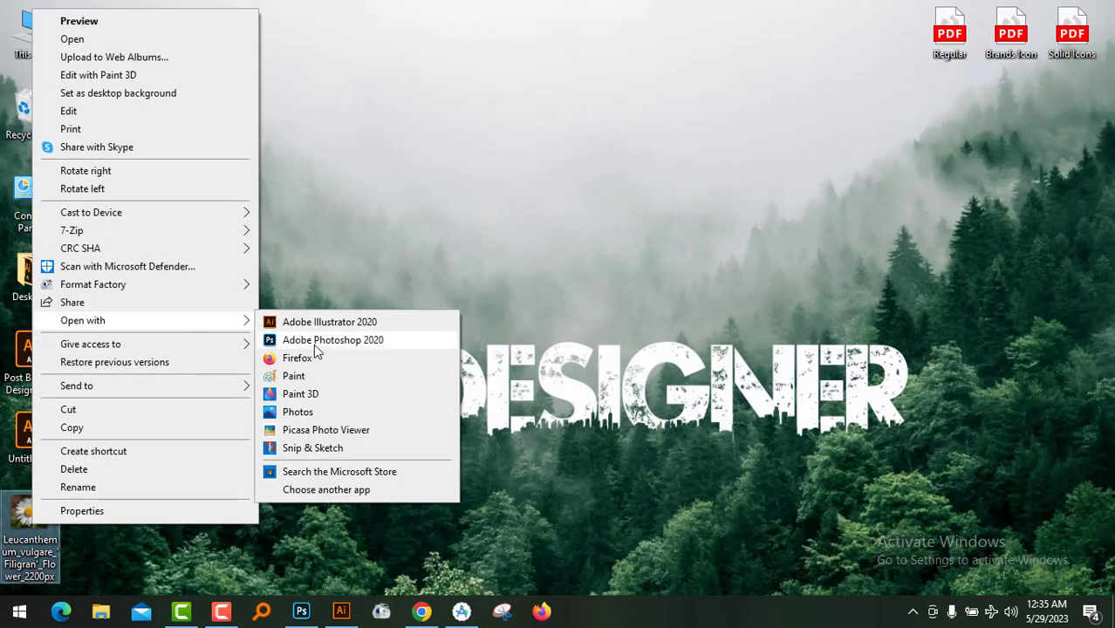
pyautogui.click(312, 342)
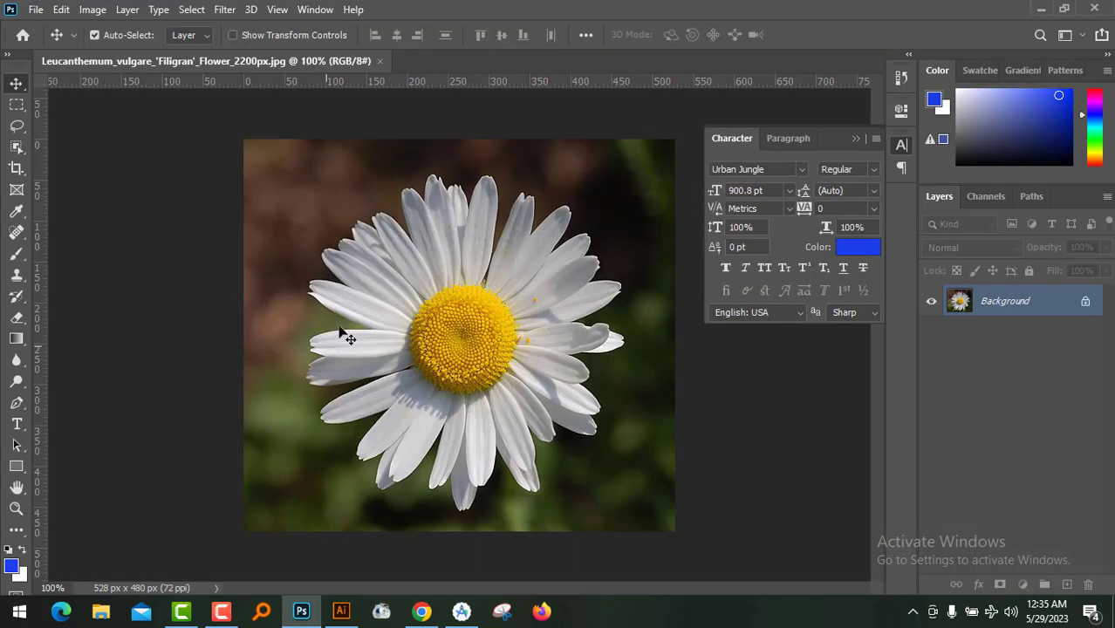
# Close the Character panel and select the daisy by boxing it with Object Selection.
pyautogui.click(858, 139)
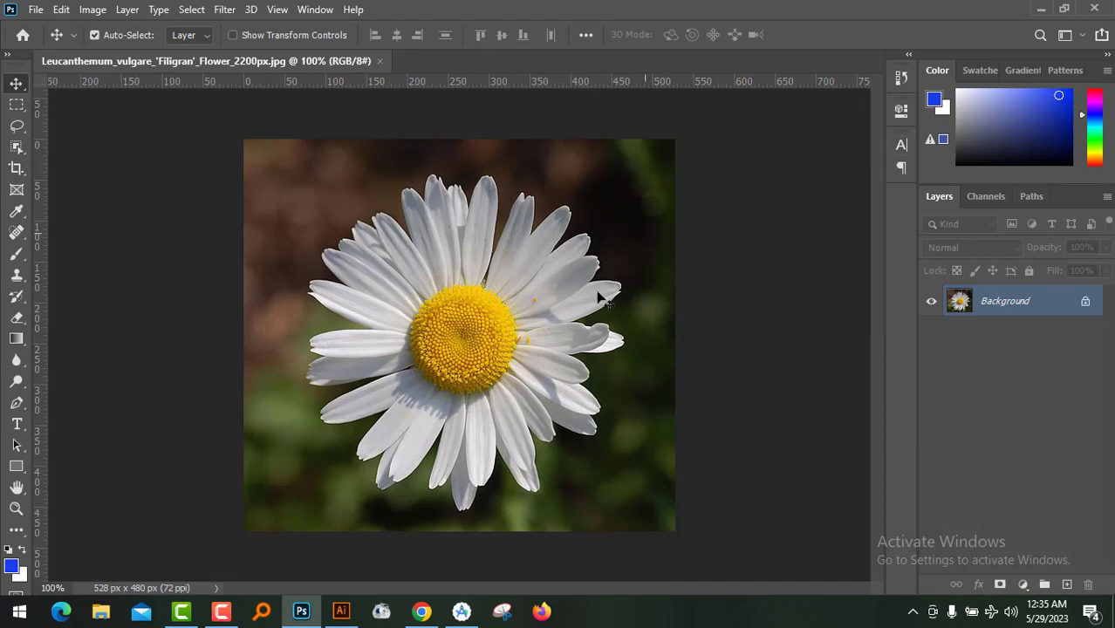
pyautogui.click(15, 149)
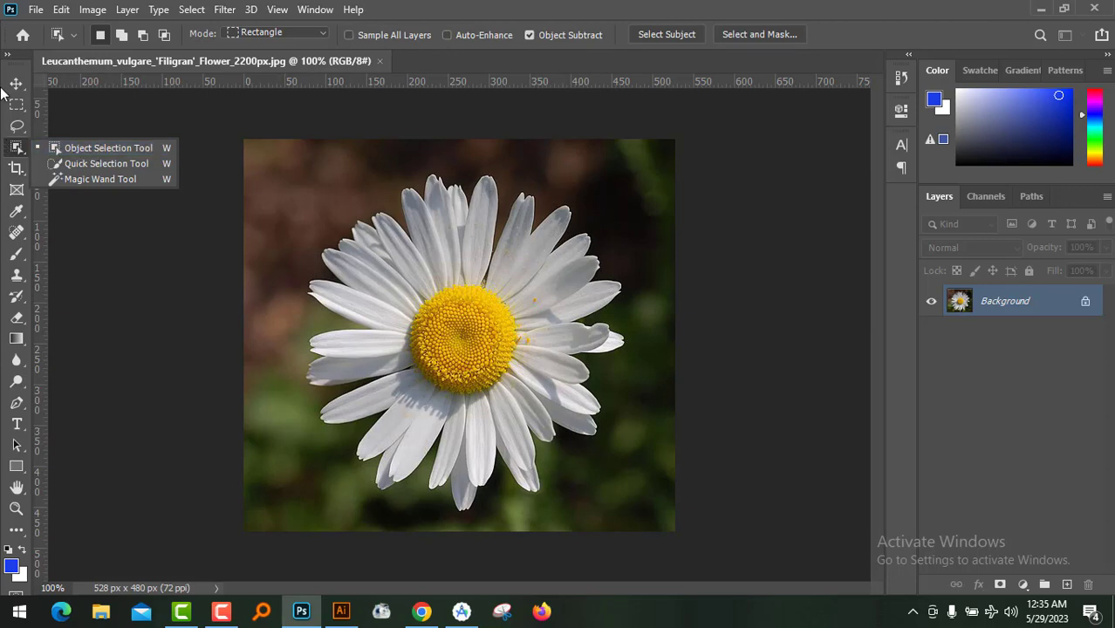
pyautogui.click(98, 149)
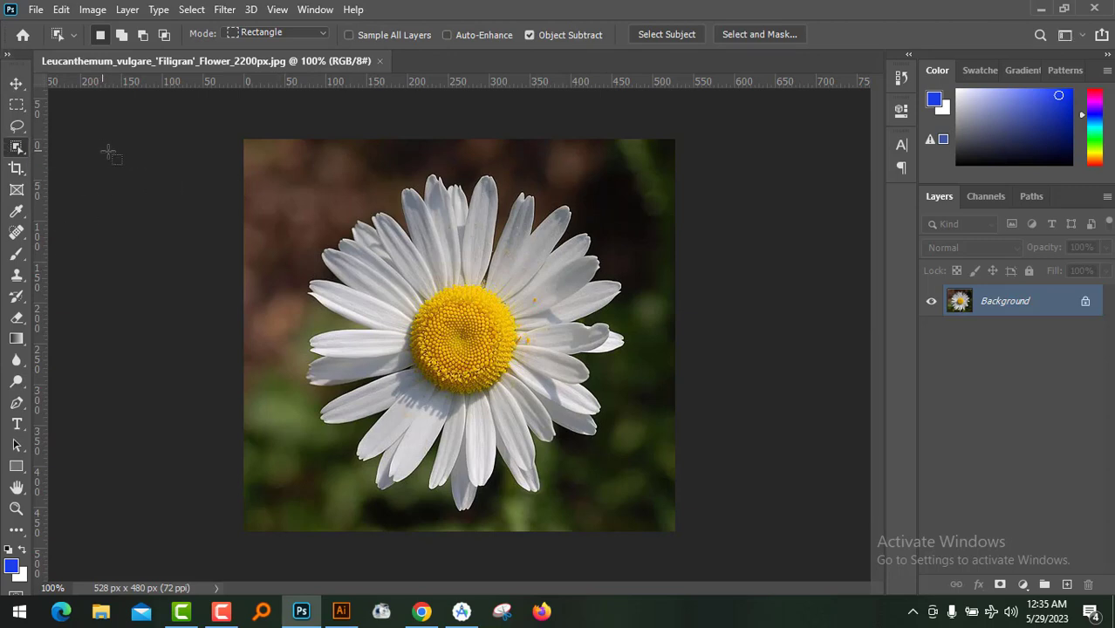
pyautogui.moveTo(270, 156); pyautogui.dragTo(647, 521)
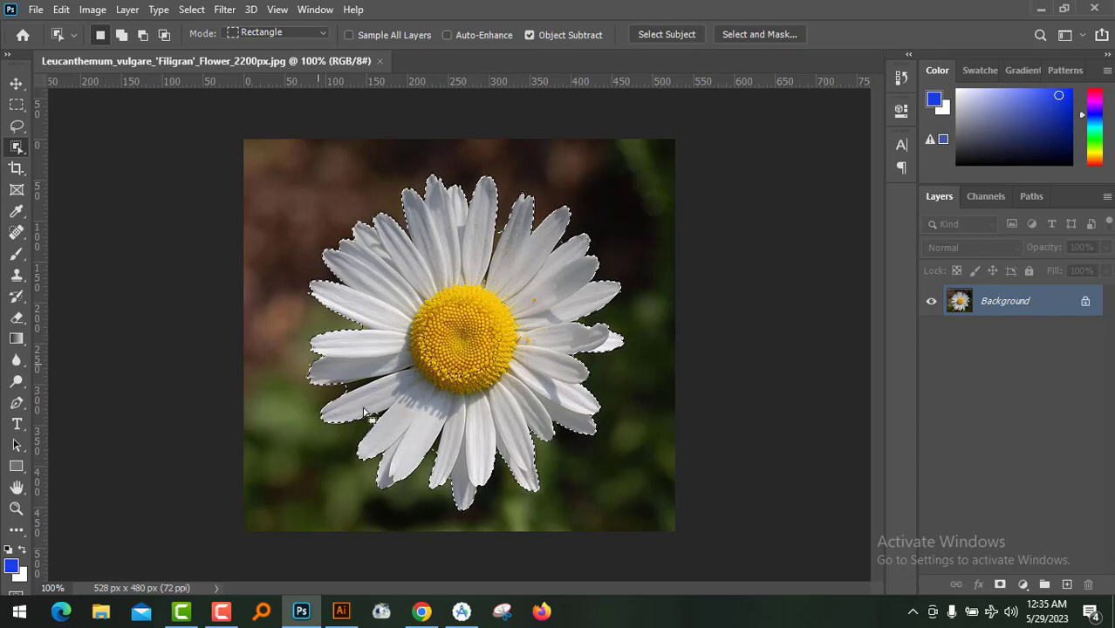
# Check the other selection tools, then open the Edit menu with the daisy still selected.
pyautogui.rightClick(17, 148)
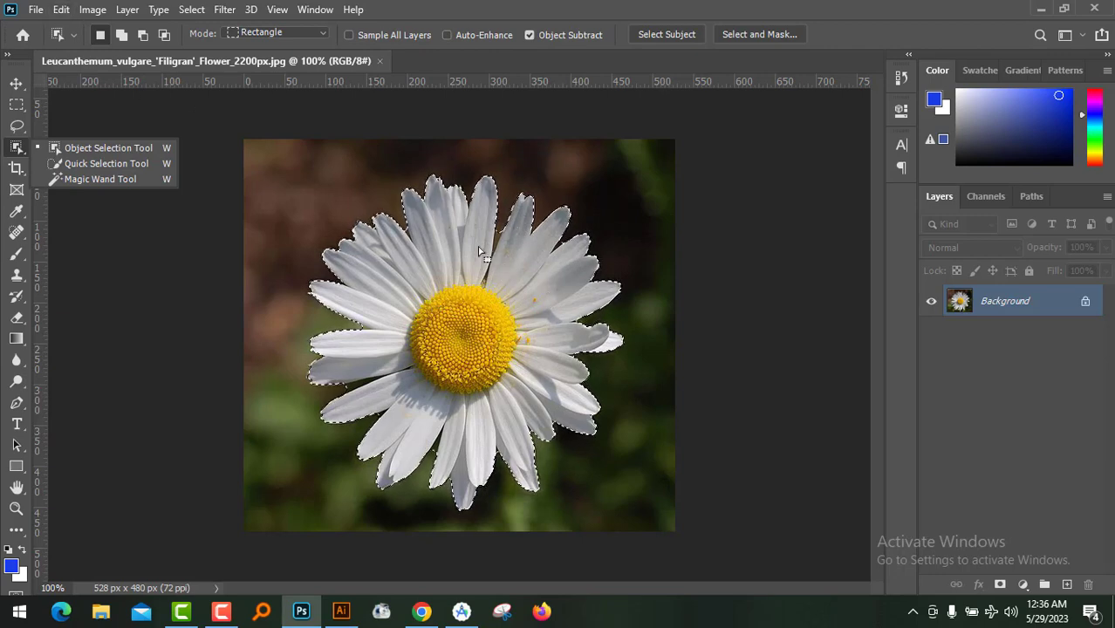
pyautogui.click(92, 9)
pyautogui.press('Escape')
pyautogui.click(60, 10)
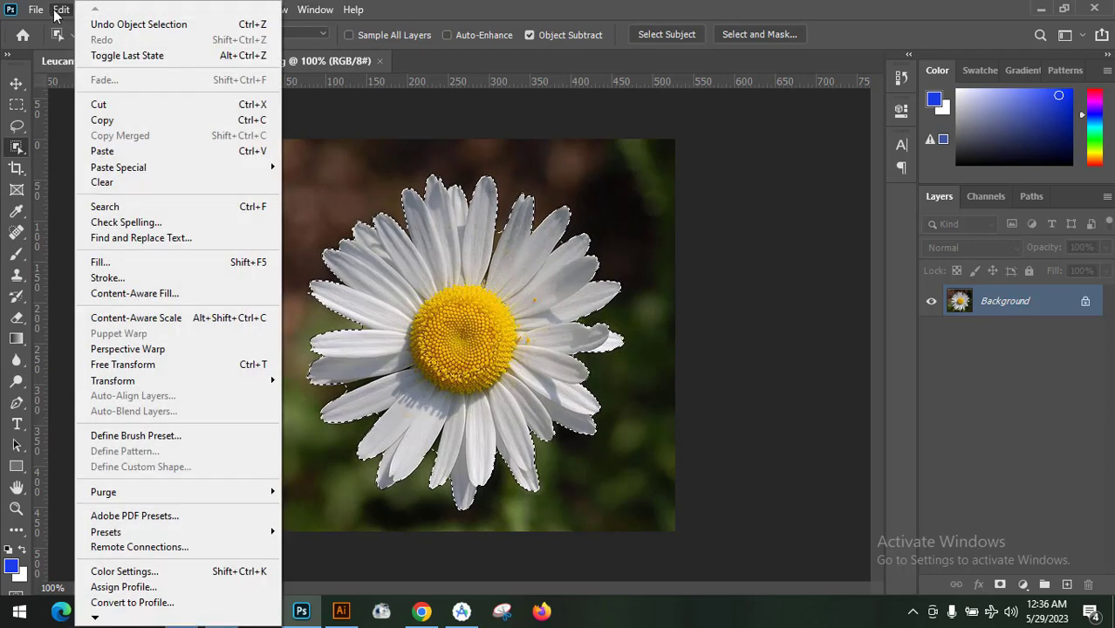
# Define a brush preset named Flower from the selected daisy.
pyautogui.click(167, 442)
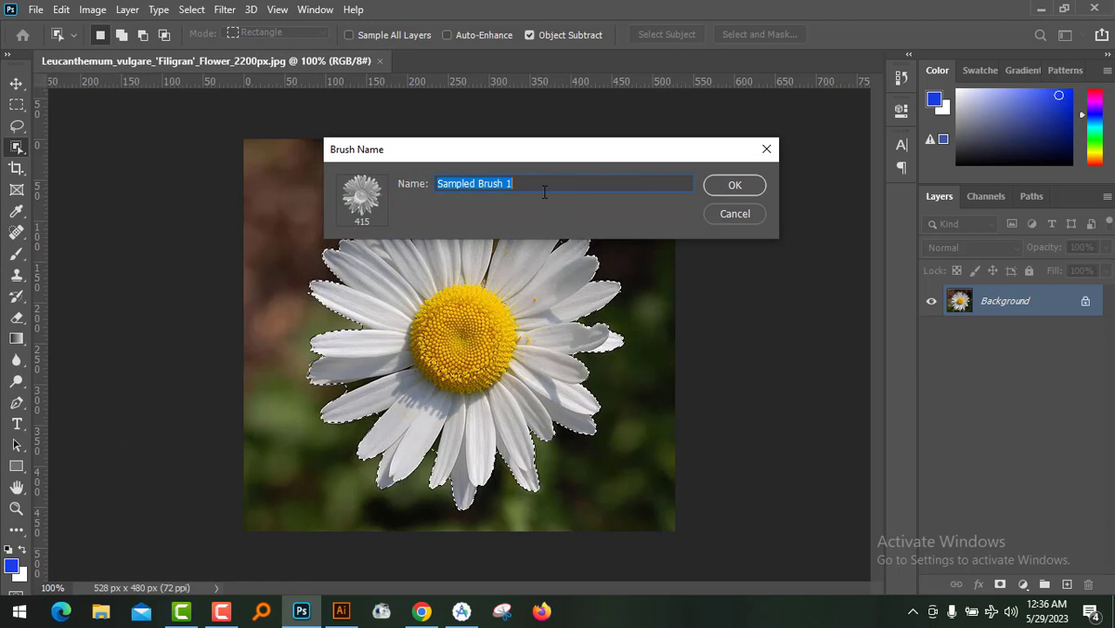
pyautogui.moveTo(513, 185); pyautogui.dragTo(419, 189)
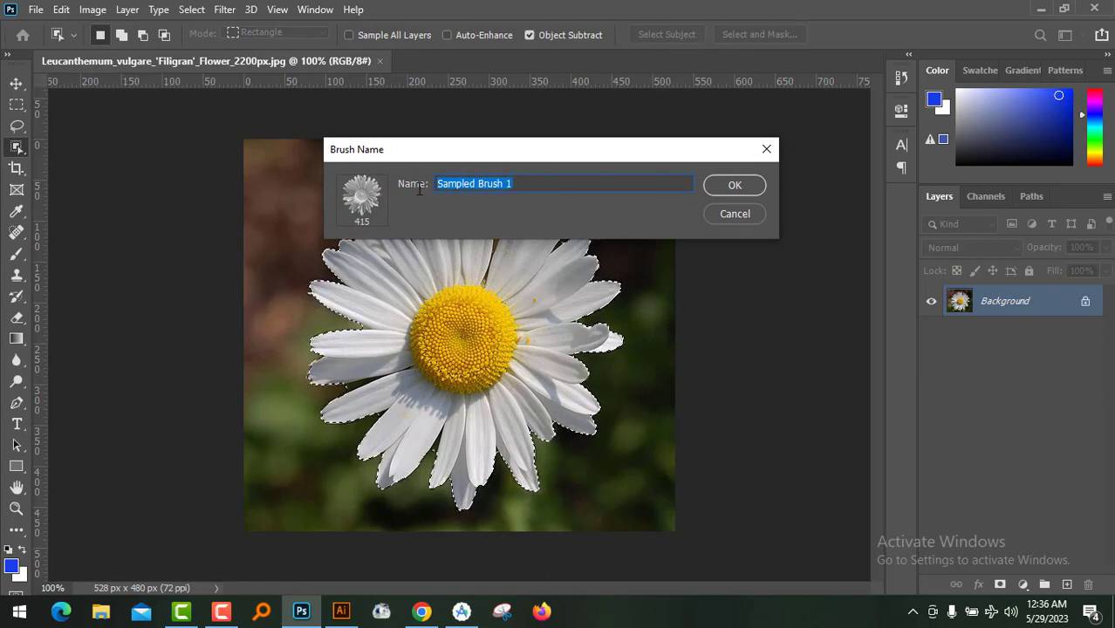
pyautogui.write('Flower')
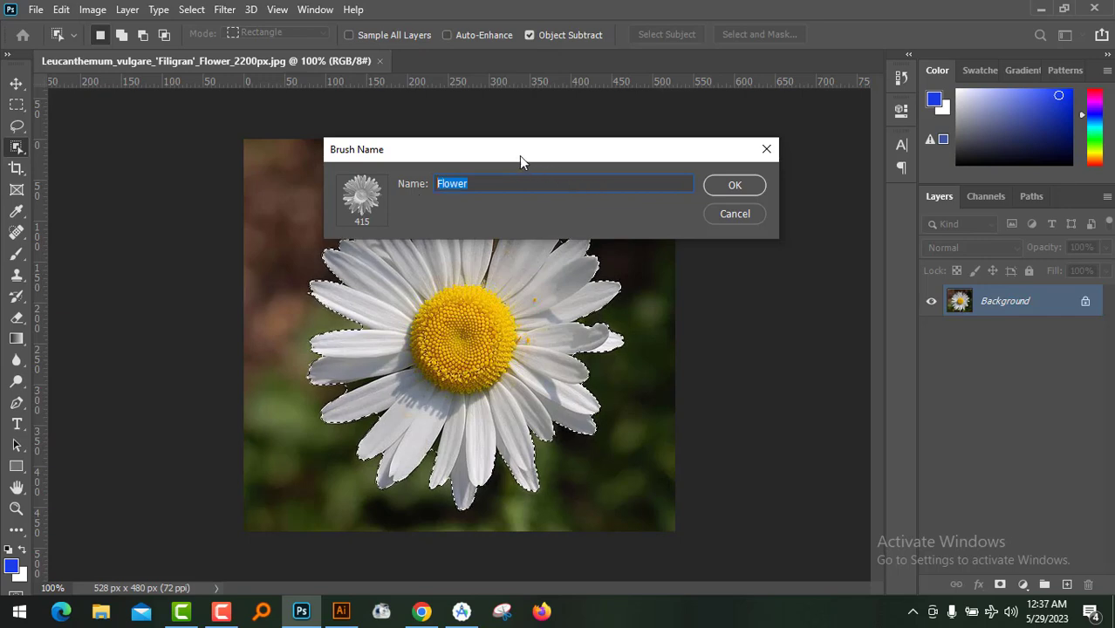
pyautogui.moveTo(520, 157); pyautogui.dragTo(599, 157)
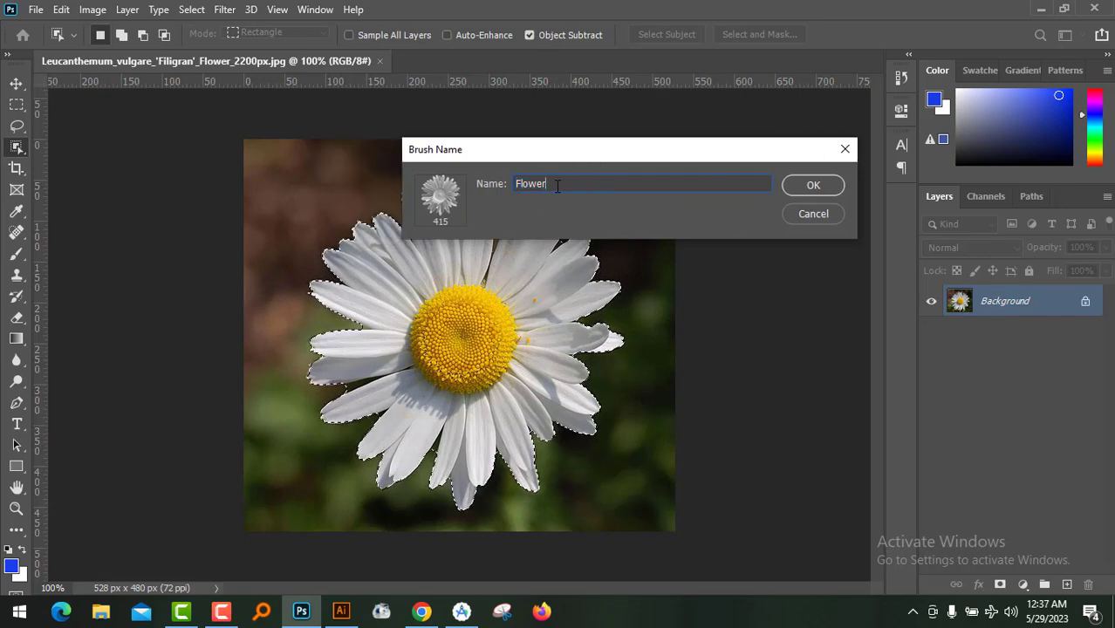
pyautogui.click(817, 185)
# Activate the Brush tool with the 415 px Flower daisy tip, then bring up the File menu.
pyautogui.press('b')
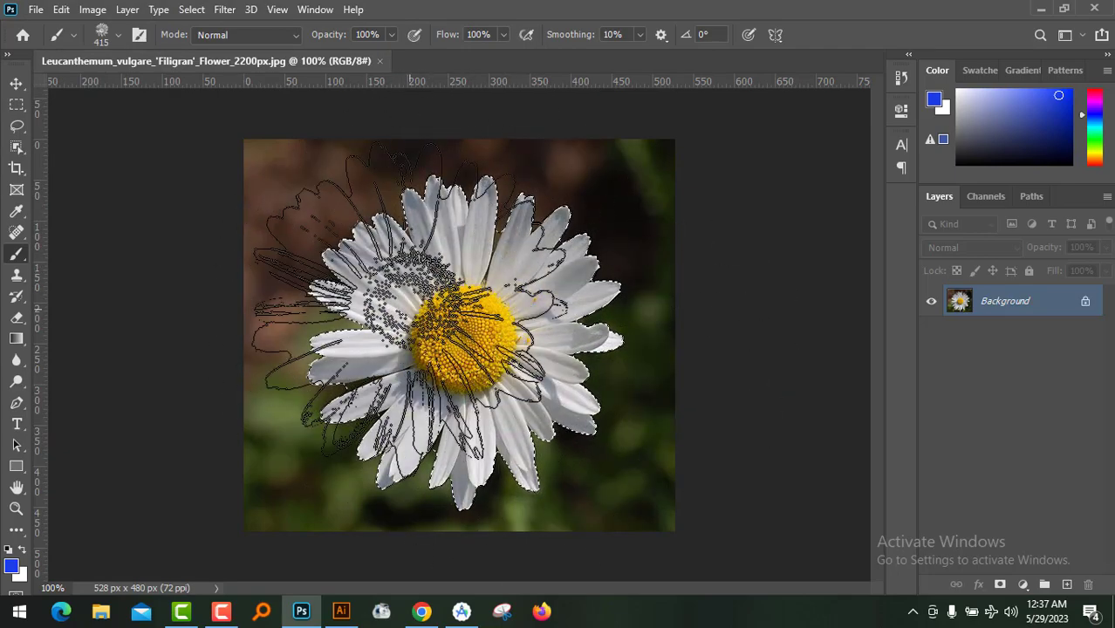
pyautogui.click(36, 9)
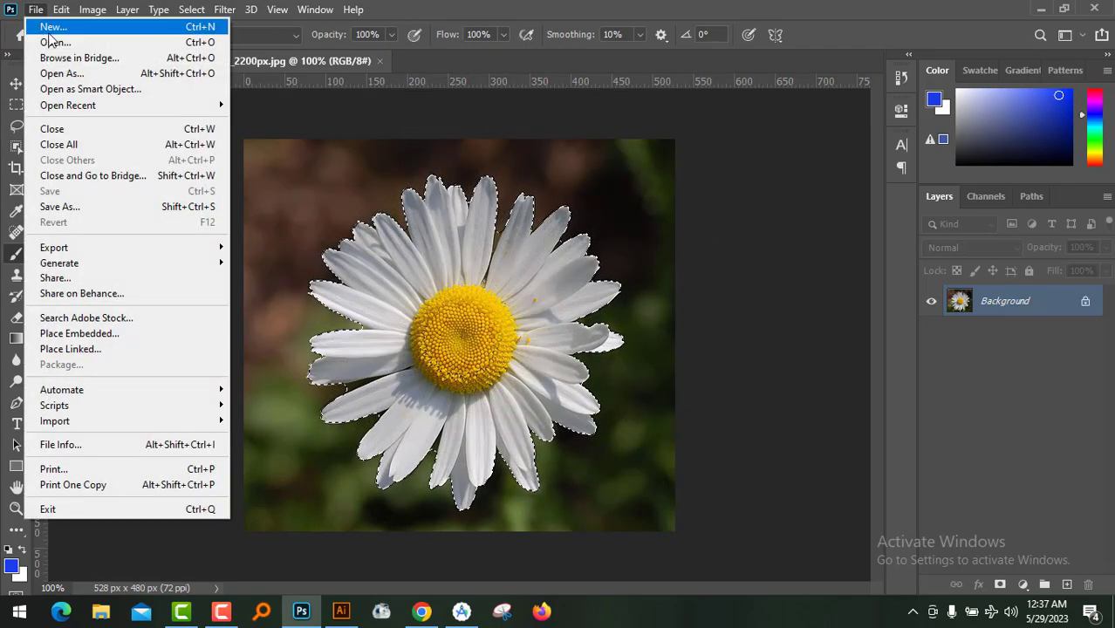
# Create a new blank white 1080 × 720 px document, Untitled-1.
pyautogui.press('Escape')
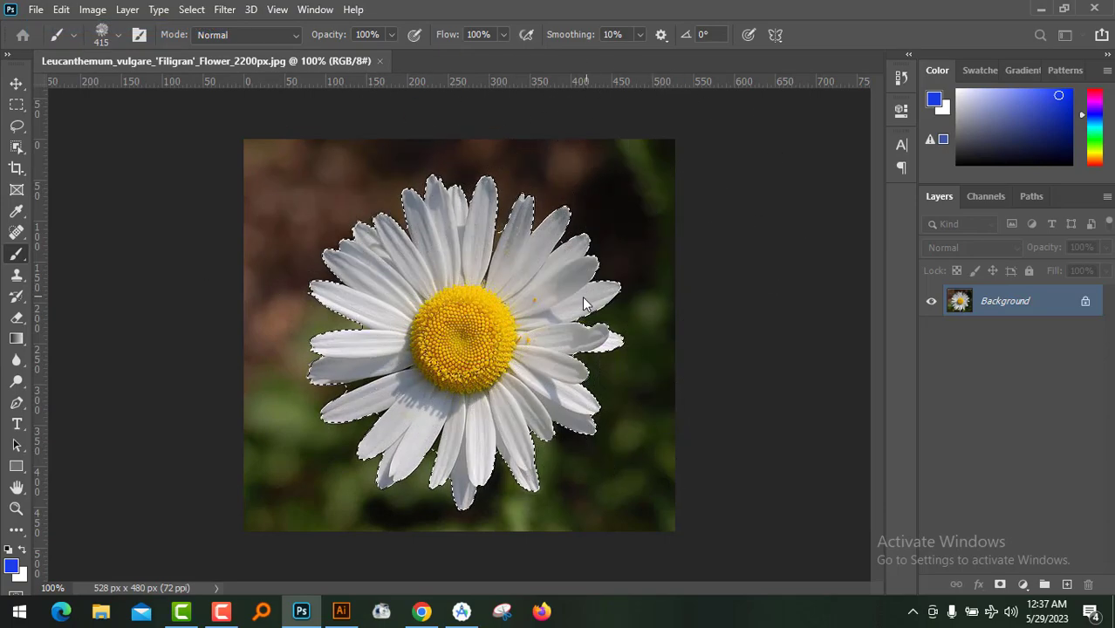
pyautogui.hotkey('ctrl', 'n')
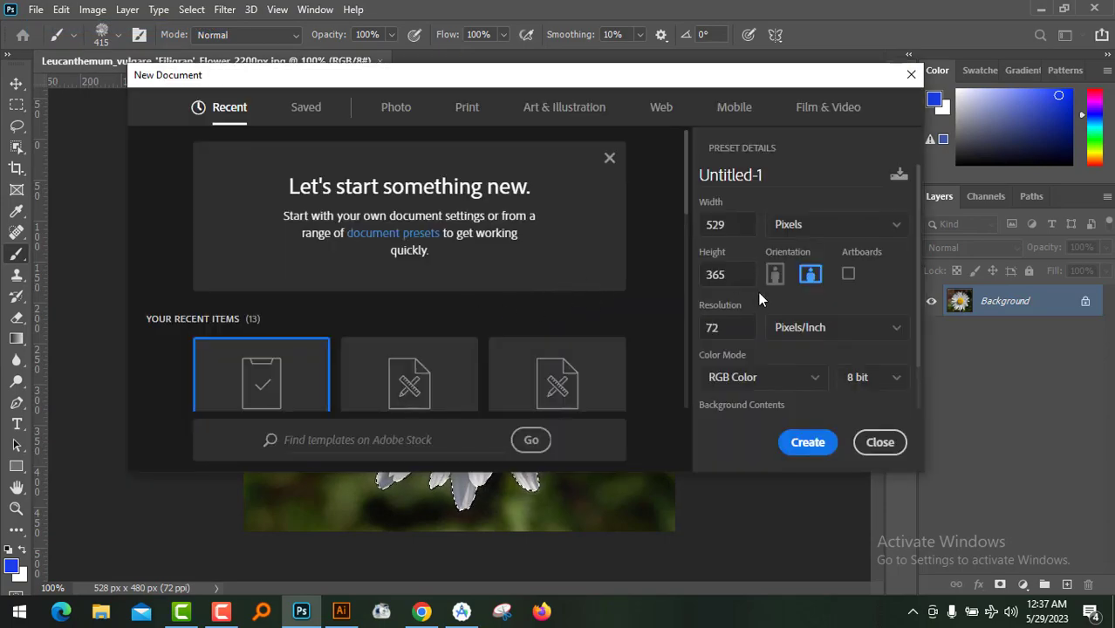
pyautogui.write('1')
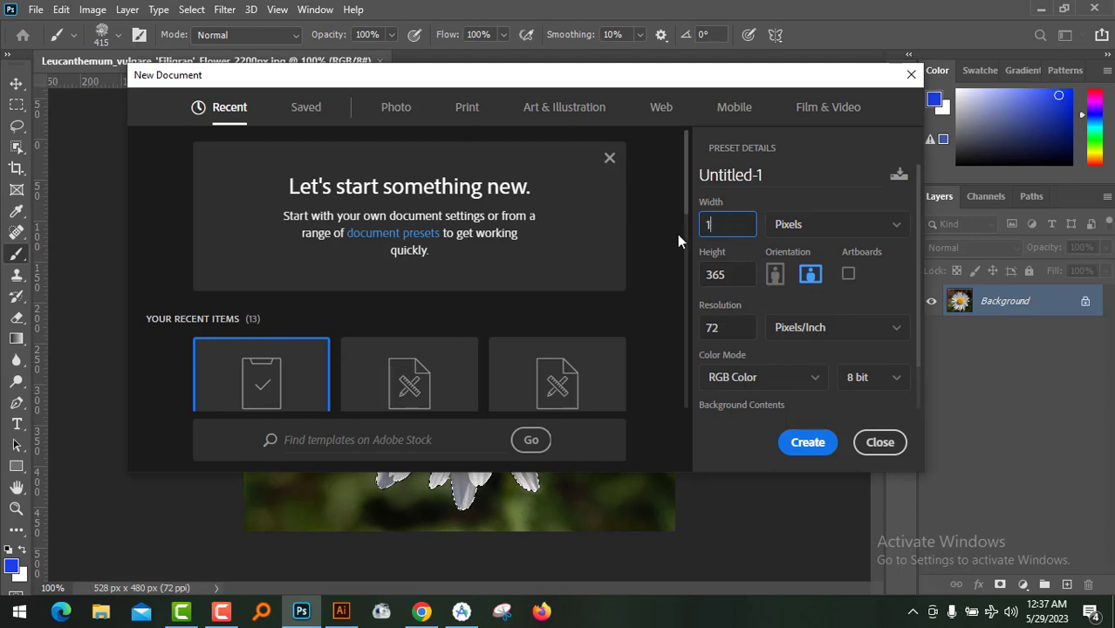
pyautogui.write('080')
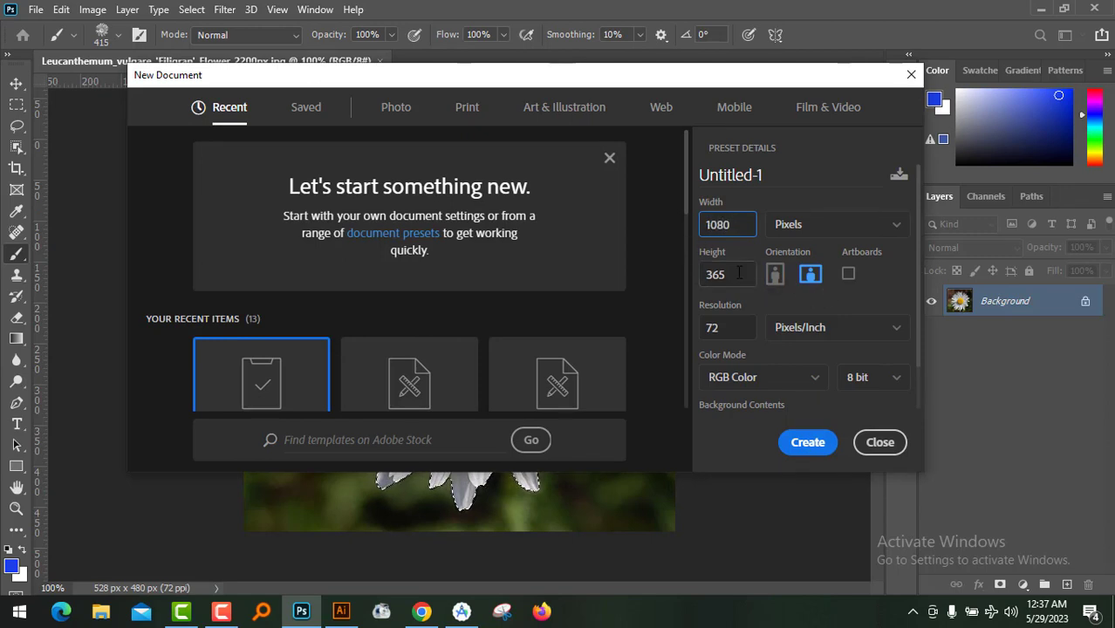
pyautogui.write('720')
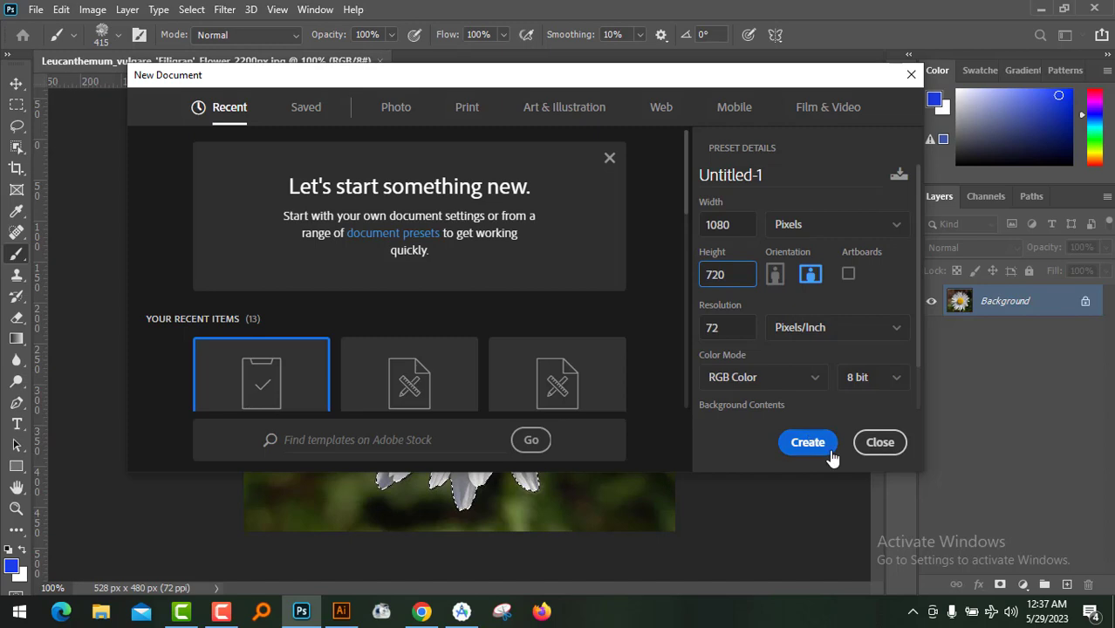
pyautogui.click(813, 441)
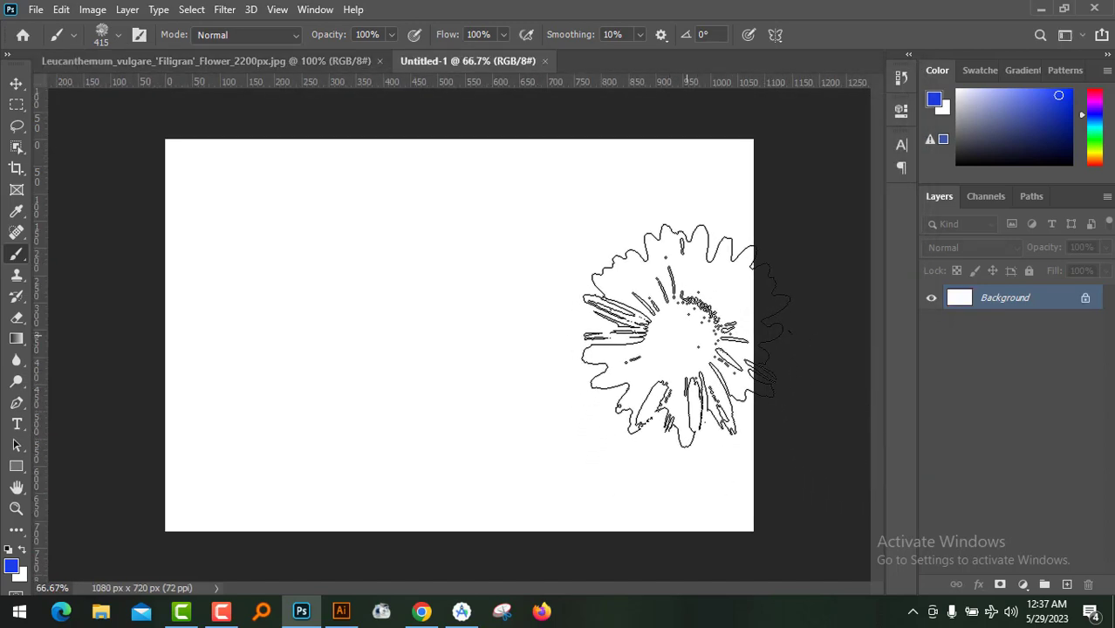
# Resize the Flower brush to about 200 px and stamp a blue daisy near the canvas top-left.
pyautogui.hotkey('ctrl', '0')
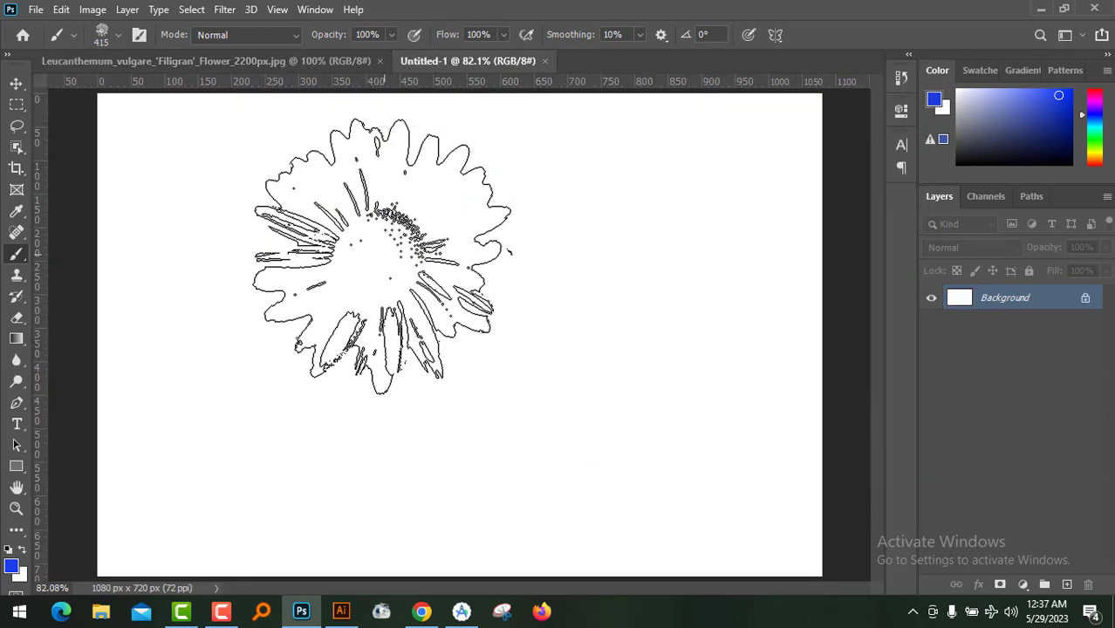
pyautogui.press('[')
pyautogui.press('[')
pyautogui.press('[')
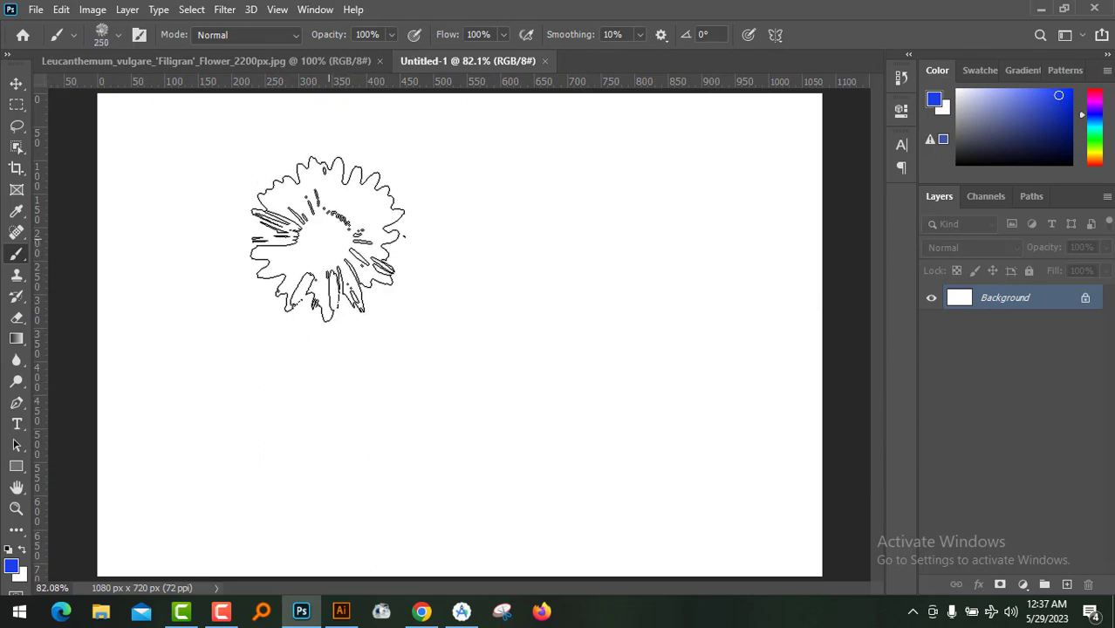
pyautogui.press('[')
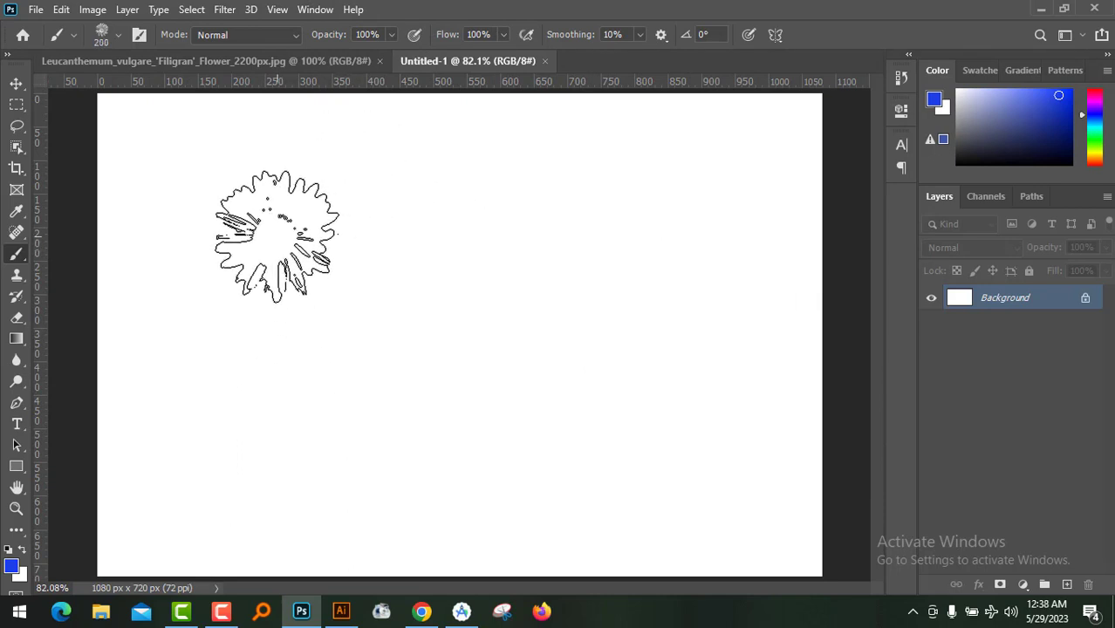
pyautogui.press('[')
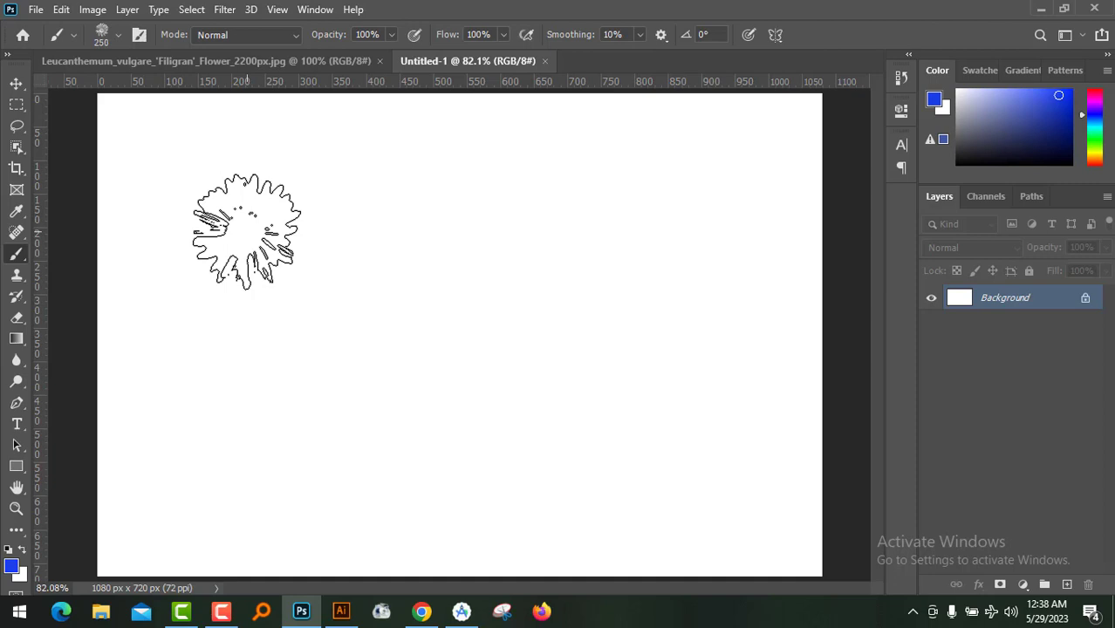
pyautogui.press(']')
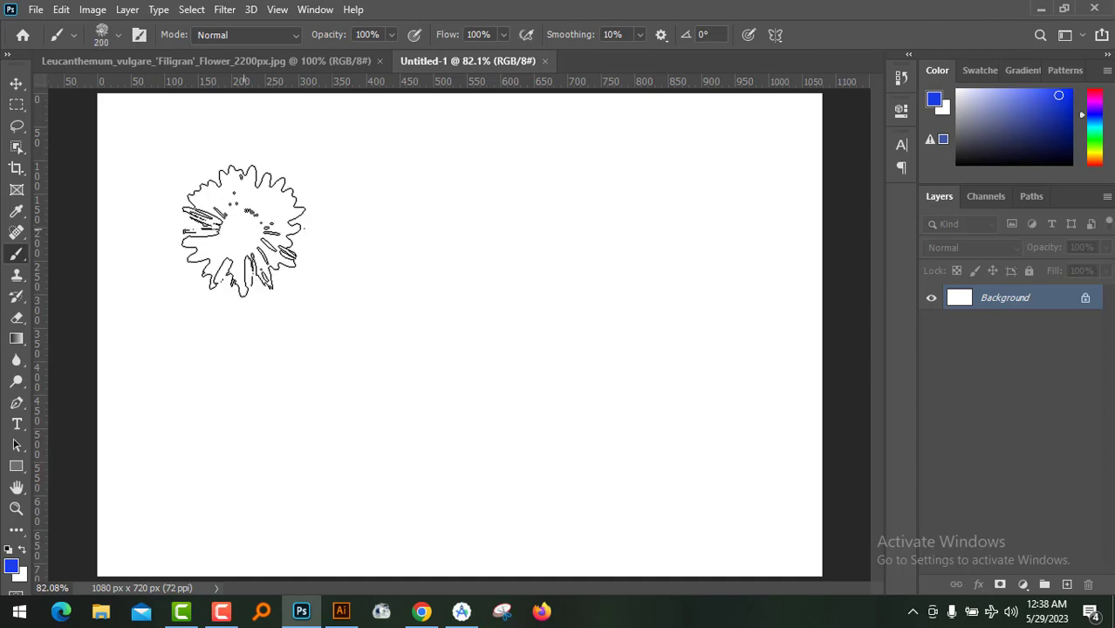
pyautogui.click(218, 208)
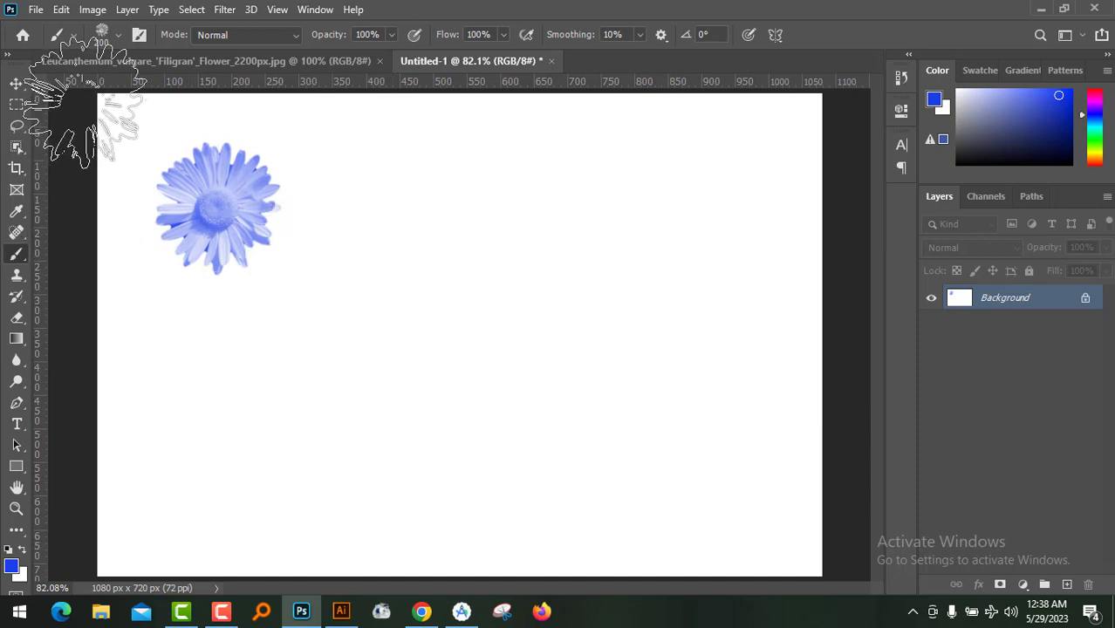
pyautogui.click(121, 40)
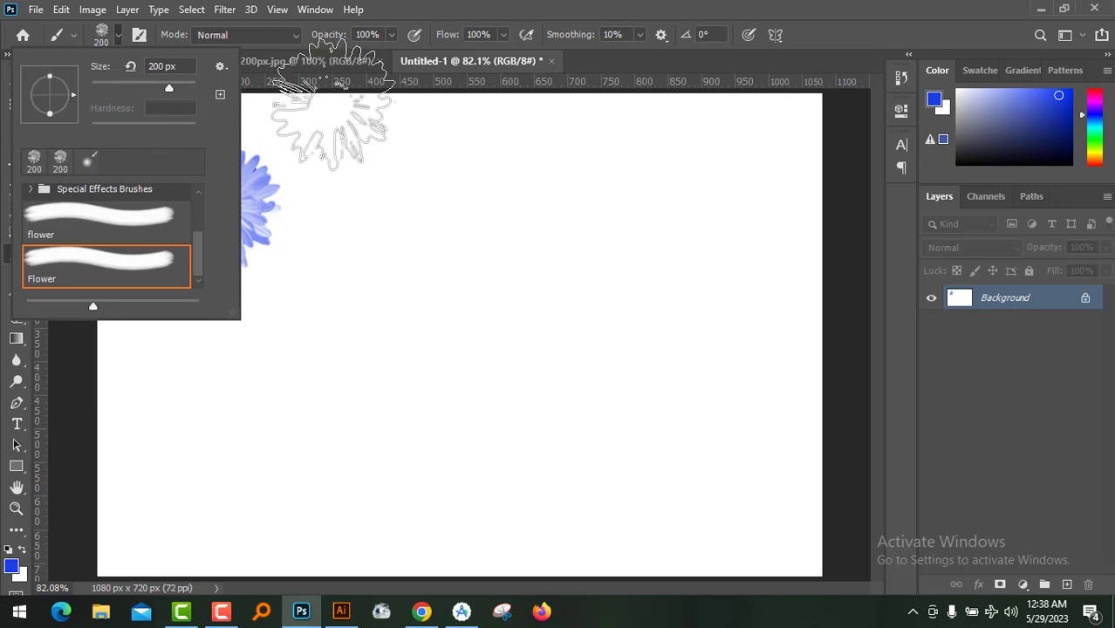
pyautogui.click(493, 14)
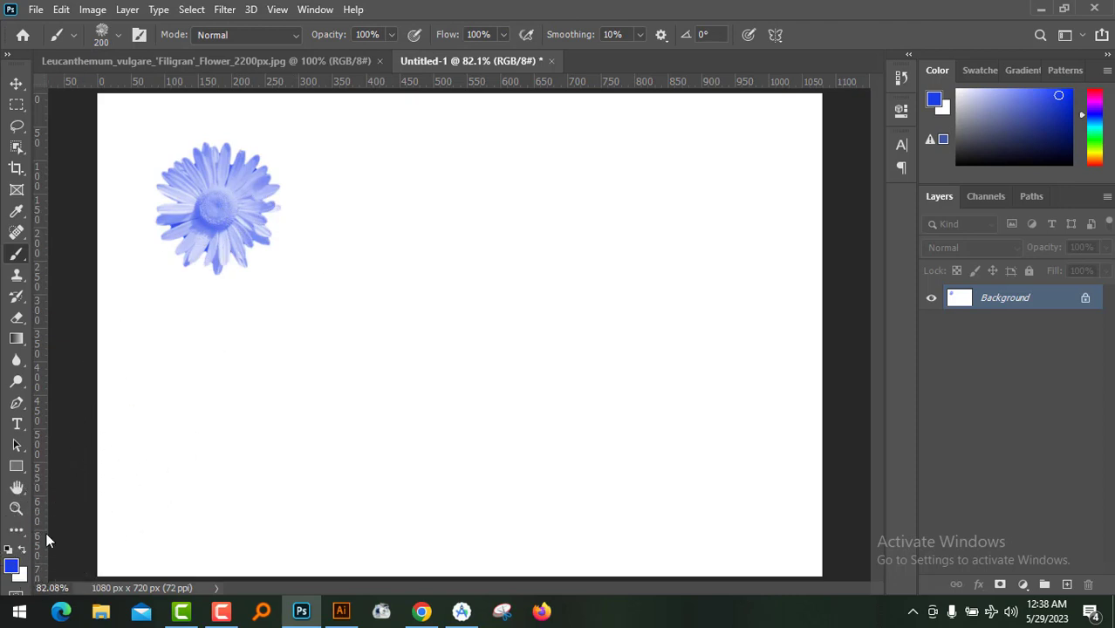
# Switch the foreground colour to red and stamp a red daisy beside the blue one.
pyautogui.click(11, 567)
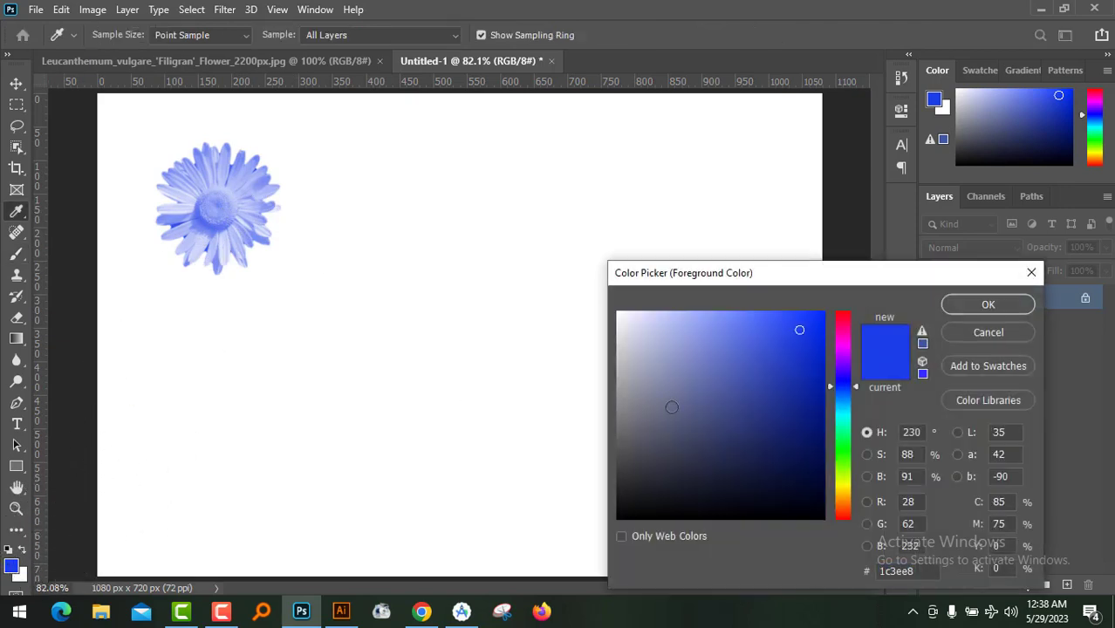
pyautogui.click(843, 317)
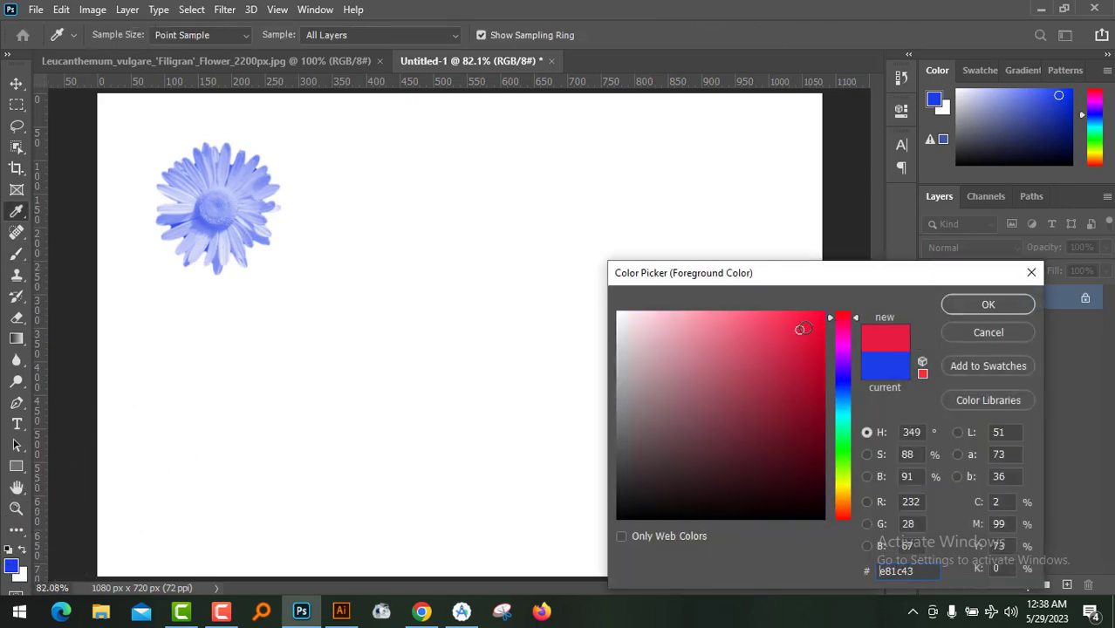
pyautogui.click(987, 304)
pyautogui.click(386, 190)
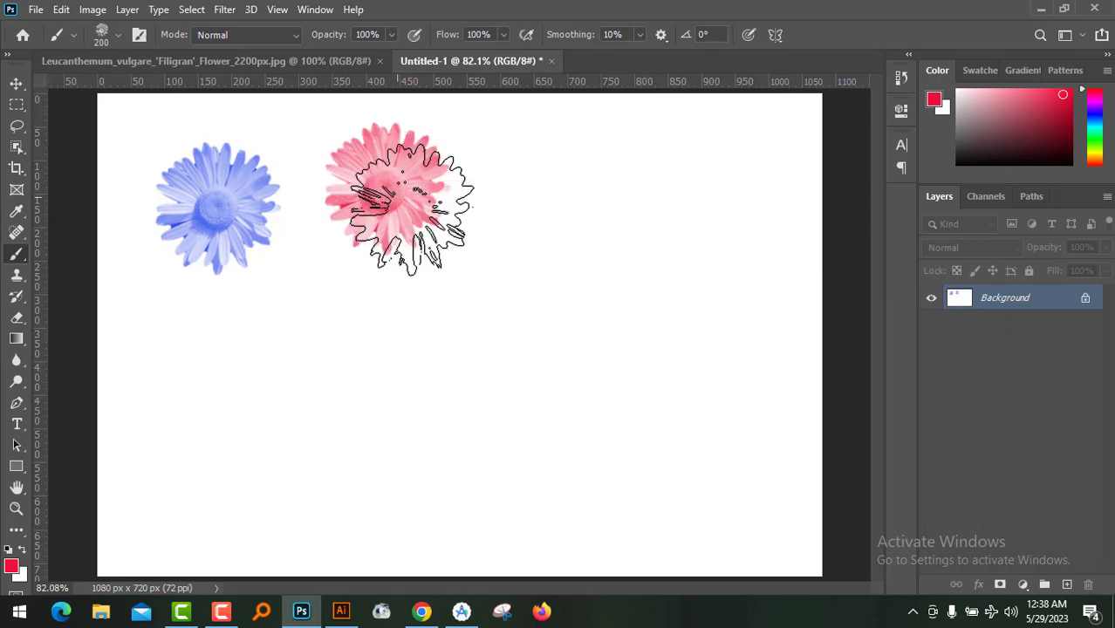
# Switch to yellow and stamp three yellow daisies at the upper right, lower left and below the red one.
pyautogui.click(16, 568)
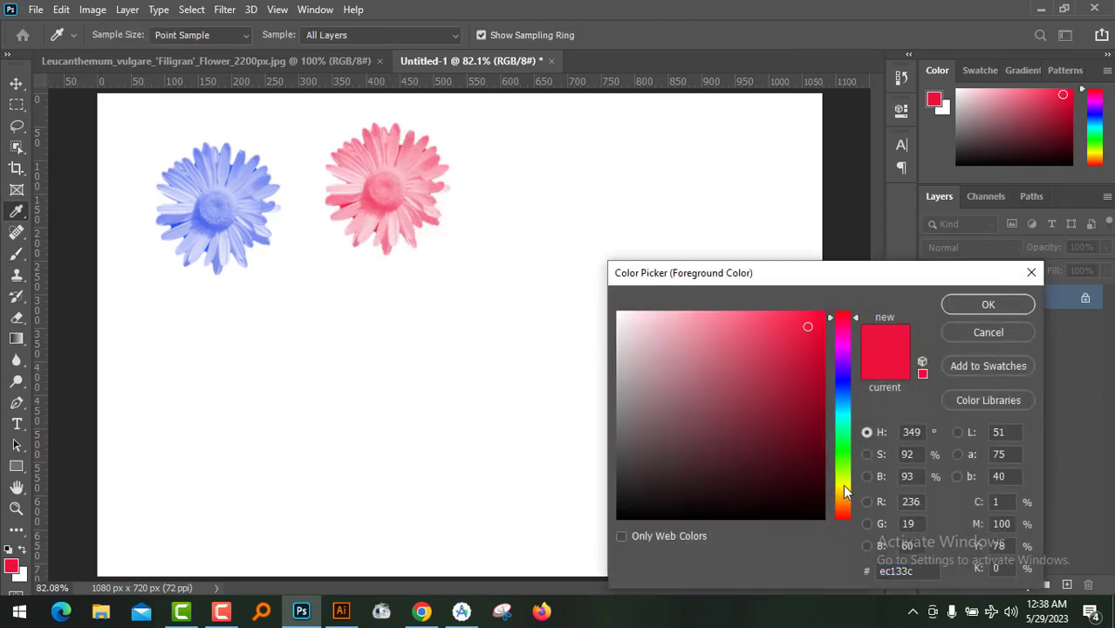
pyautogui.click(842, 486)
pyautogui.click(977, 305)
pyautogui.click(588, 185)
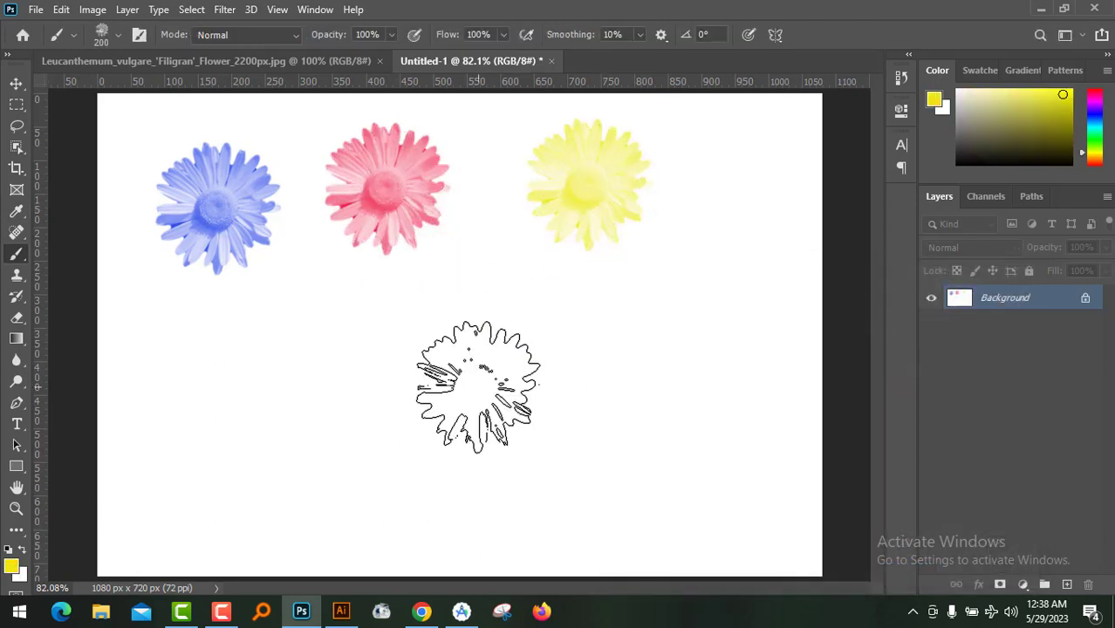
pyautogui.click(477, 384)
pyautogui.click(277, 380)
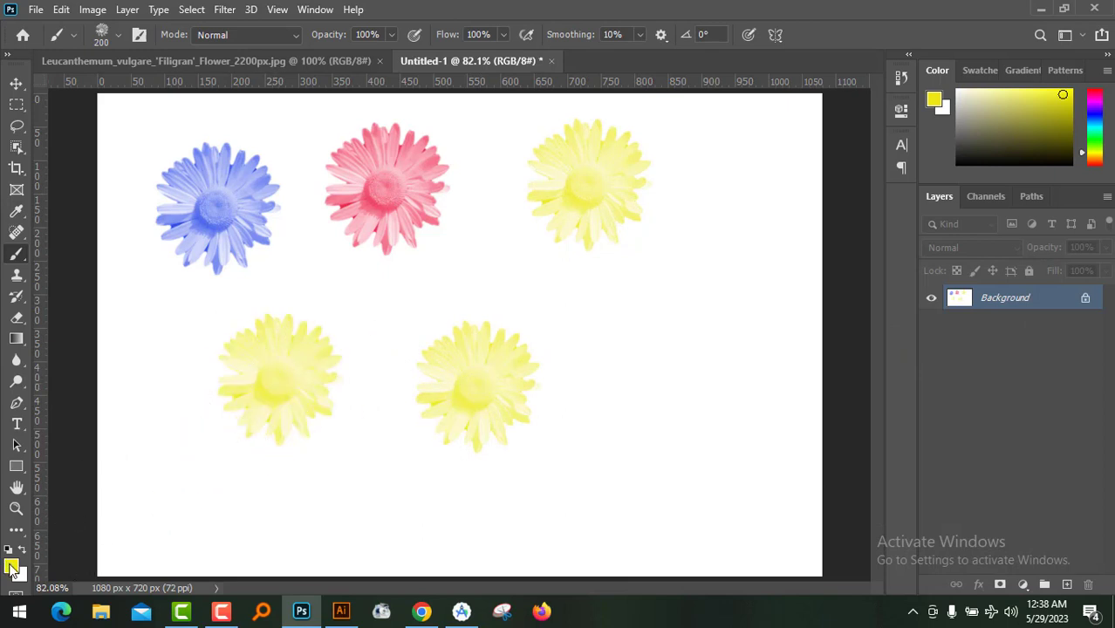
# Switch to black and stamp two large gray daisies right of center and lower down.
pyautogui.click(12, 568)
pyautogui.click(622, 519)
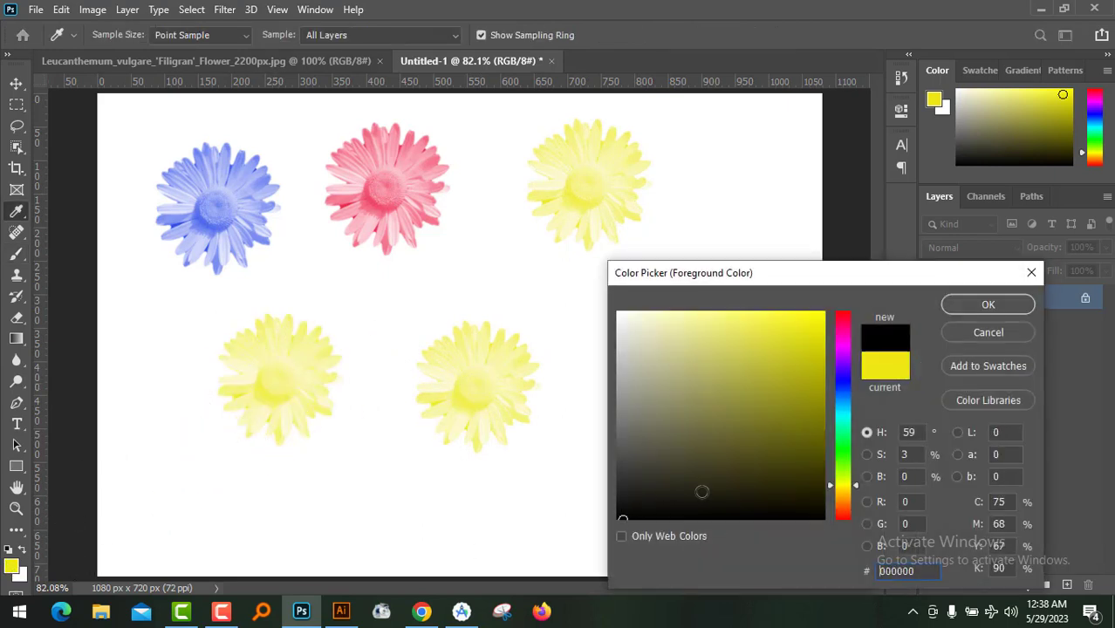
pyautogui.click(995, 305)
pyautogui.click(672, 281)
pyautogui.click(629, 403)
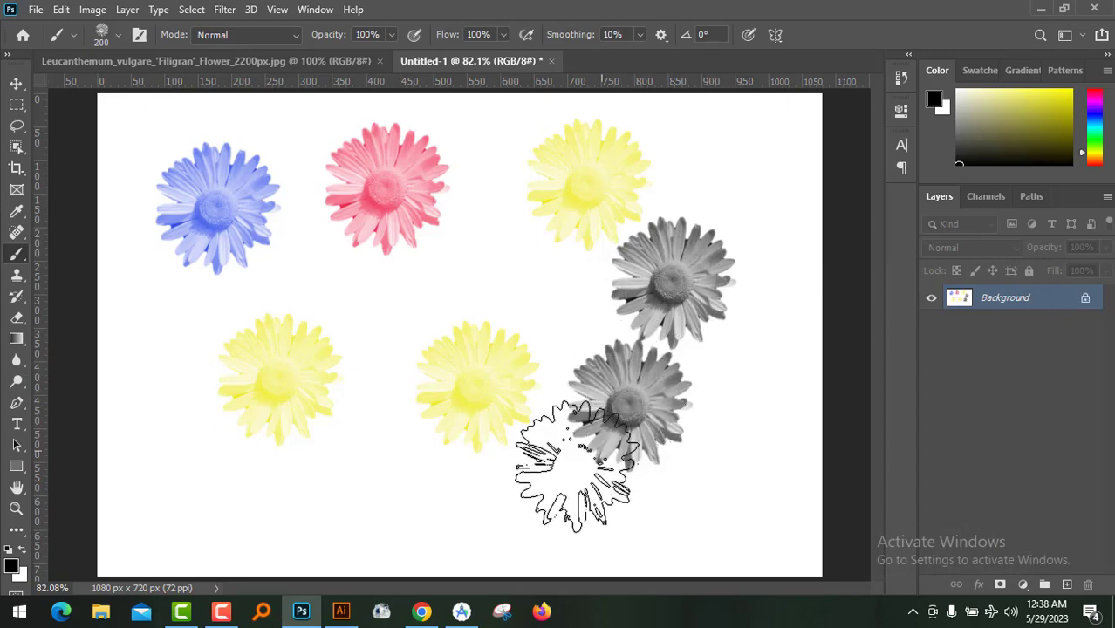
# Shrink the brush to 80 px and scatter many small gray daisies across the canvas.
pyautogui.press('[')
pyautogui.press('[')
pyautogui.press('[')
pyautogui.press('[')
pyautogui.press('[')
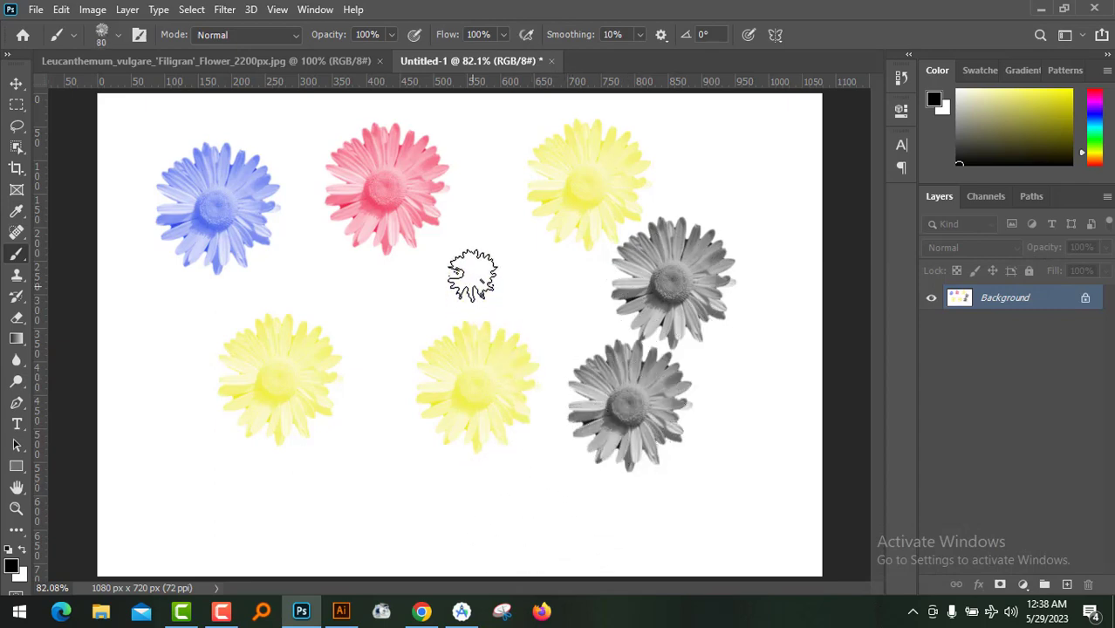
pyautogui.click(472, 275)
pyautogui.click(526, 190)
pyautogui.click(368, 266)
pyautogui.click(214, 278)
pyautogui.click(278, 150)
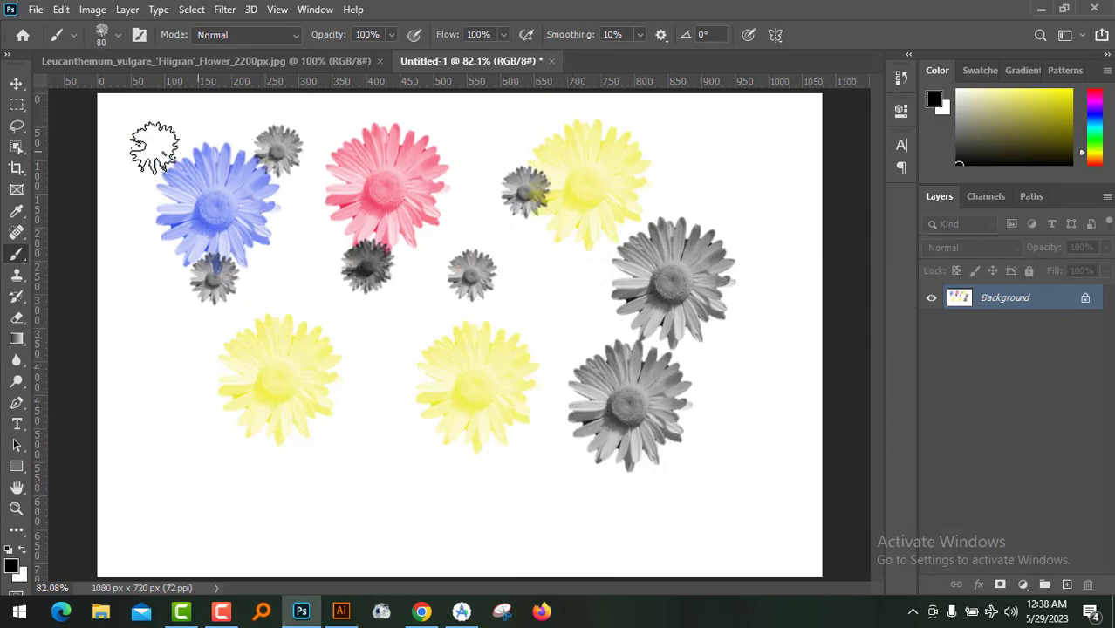
pyautogui.click(145, 143)
pyautogui.click(137, 328)
pyautogui.click(158, 476)
pyautogui.click(283, 513)
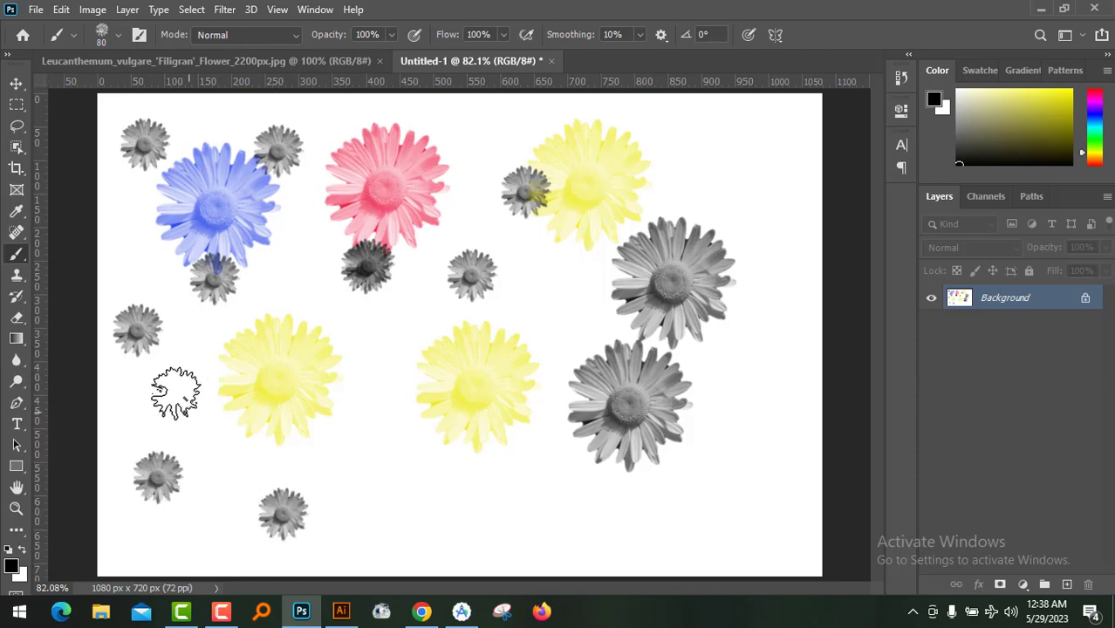
pyautogui.click(173, 388)
pyautogui.click(410, 325)
pyautogui.click(283, 246)
pyautogui.click(477, 197)
pyautogui.click(505, 122)
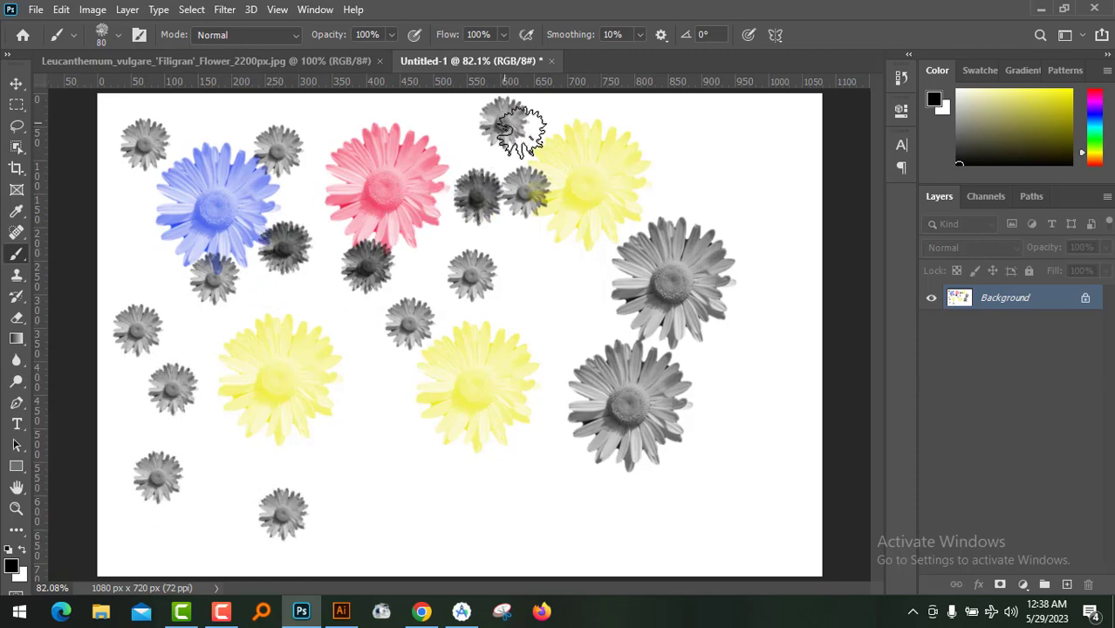
pyautogui.click(750, 144)
pyautogui.click(586, 528)
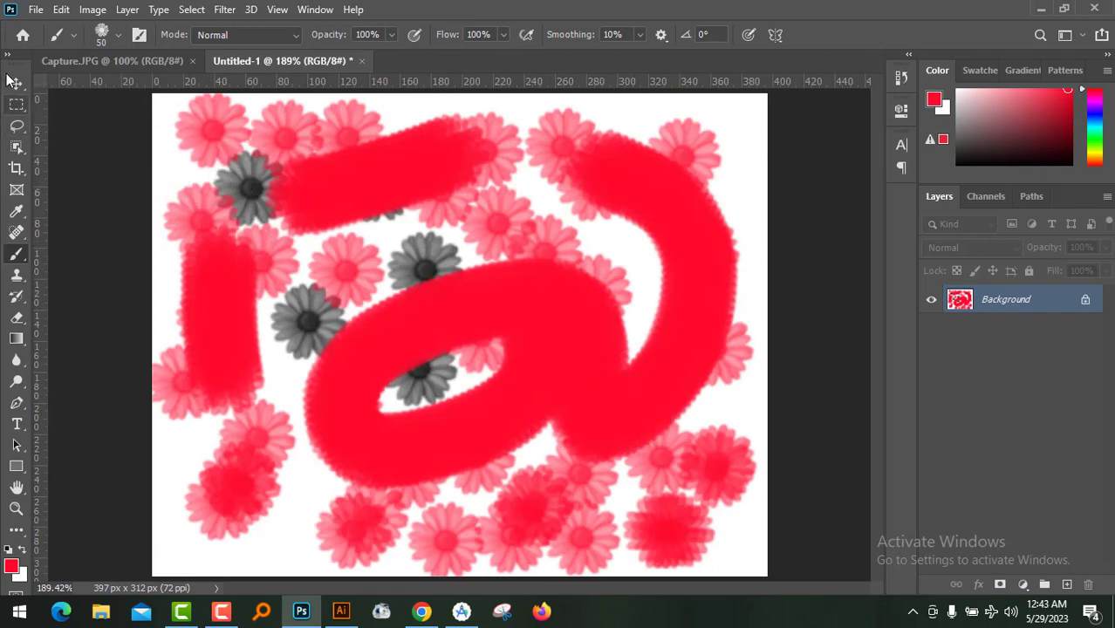
# Select the Move tool and export the painting as a JPG via File > Export > Export As.
pyautogui.click(18, 84)
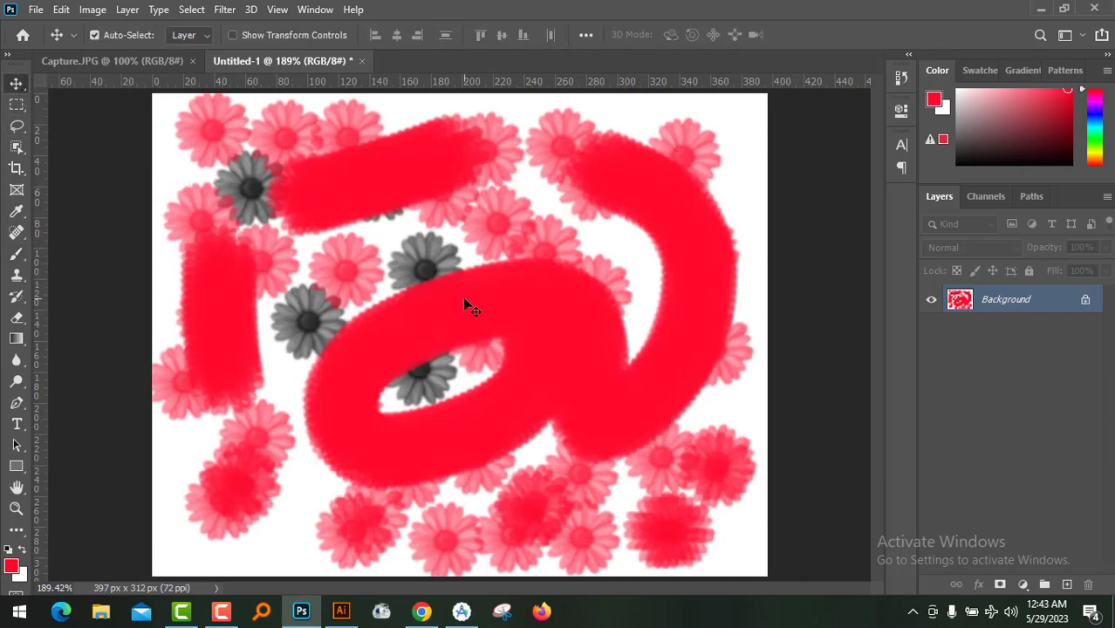
pyautogui.click(37, 12)
pyautogui.moveTo(54, 248)
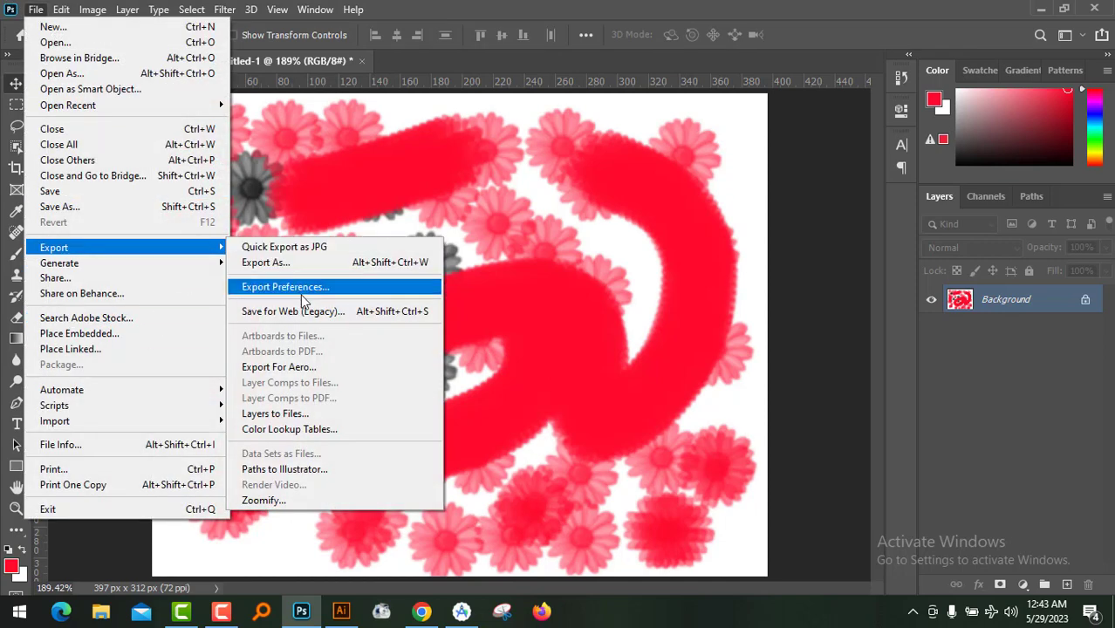
pyautogui.click(375, 262)
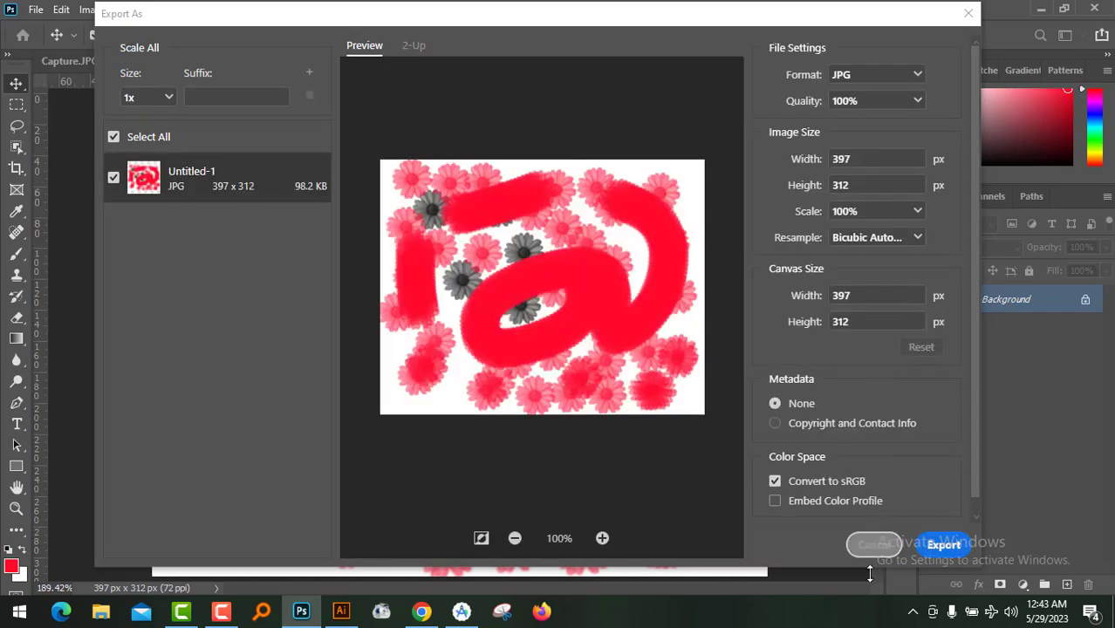
pyautogui.click(869, 546)
# Switch to the CC Designer group page in Chrome, then minimize the browser back to Photoshop.
pyautogui.click(421, 611)
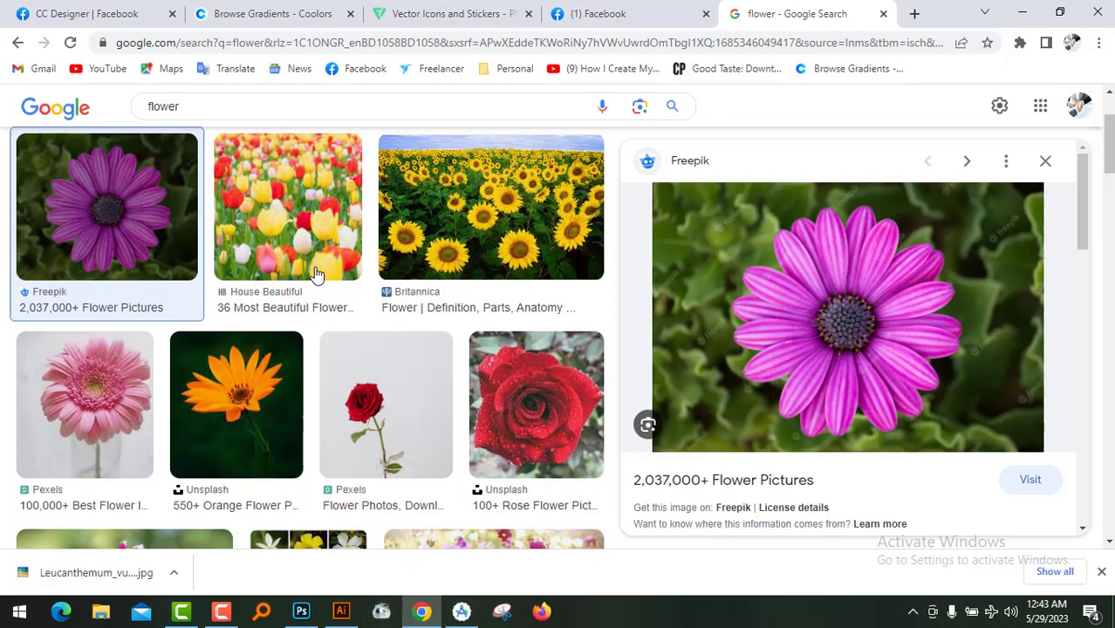
pyautogui.click(122, 11)
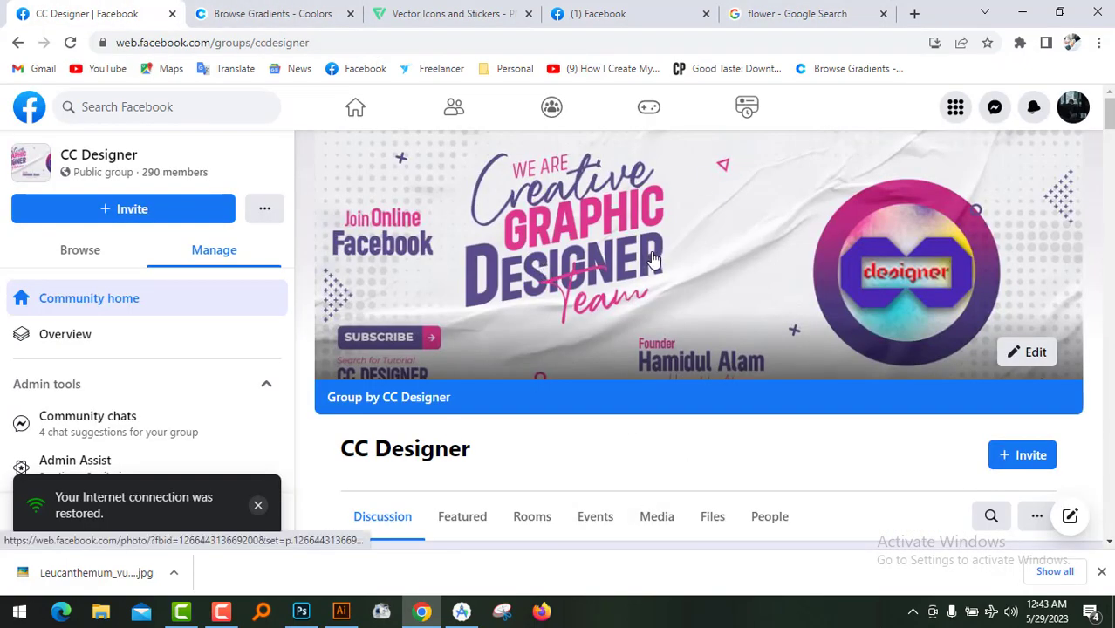
pyautogui.click(1021, 13)
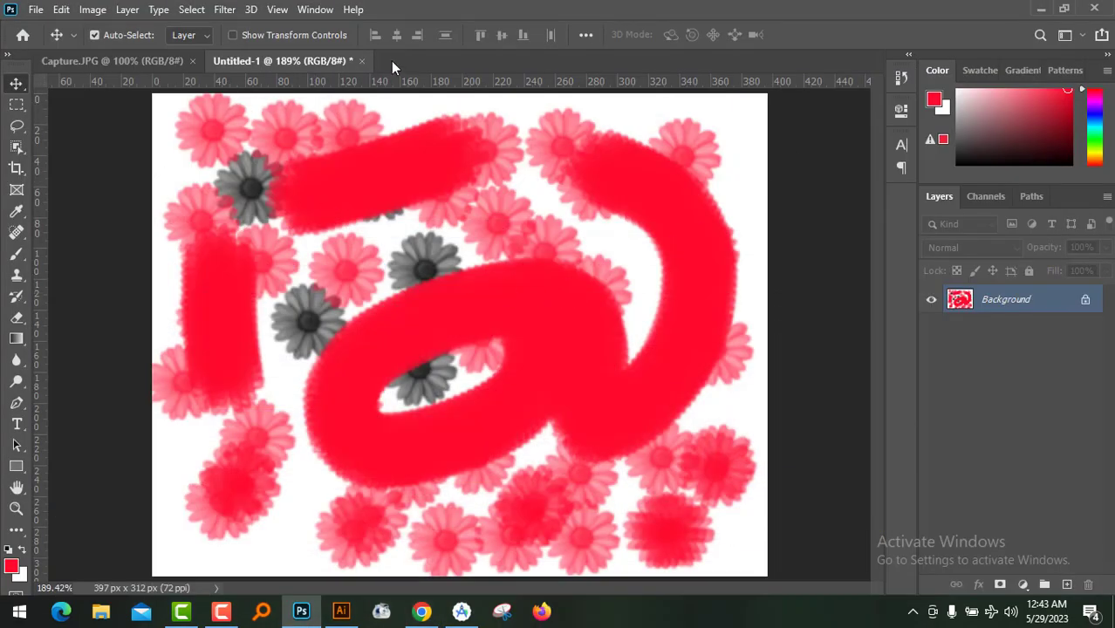
# Close Untitled-1 without saving its changes.
pyautogui.click(362, 61)
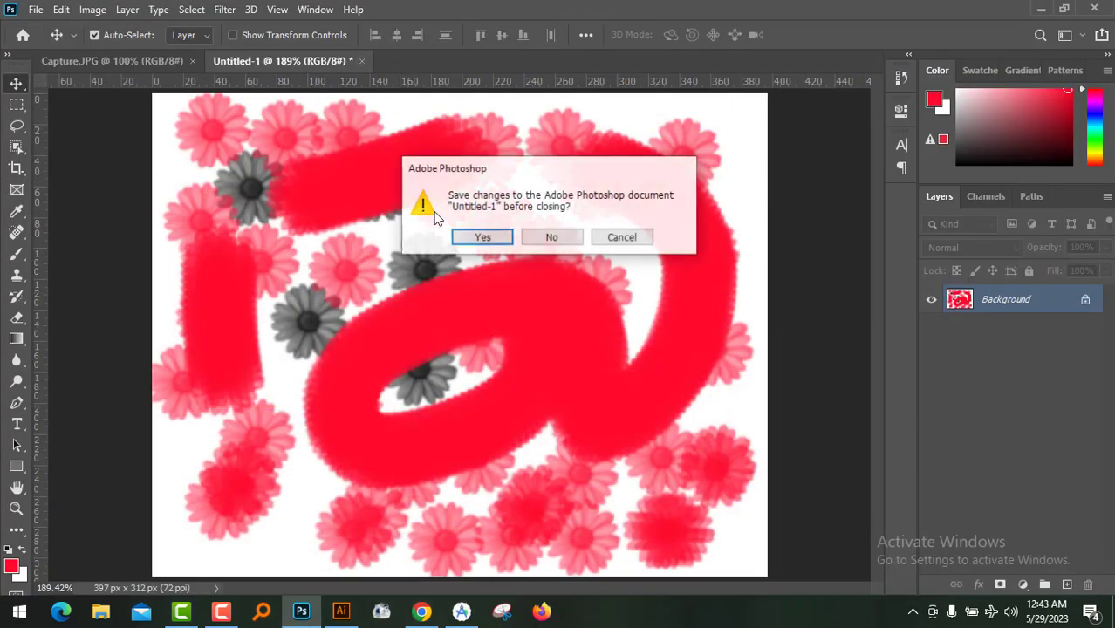
pyautogui.click(556, 238)
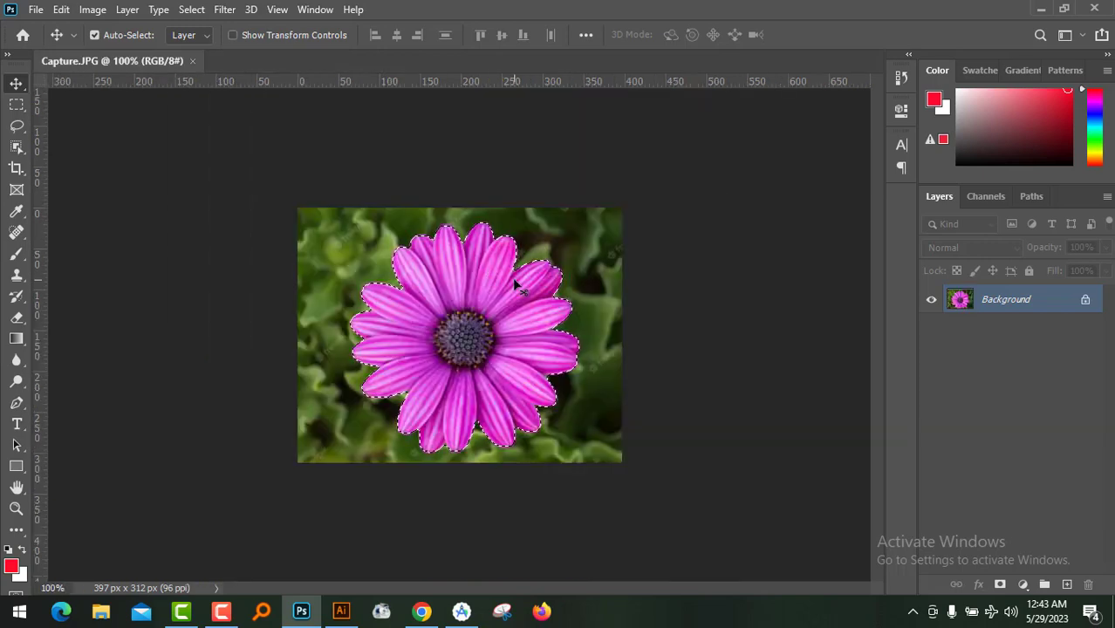